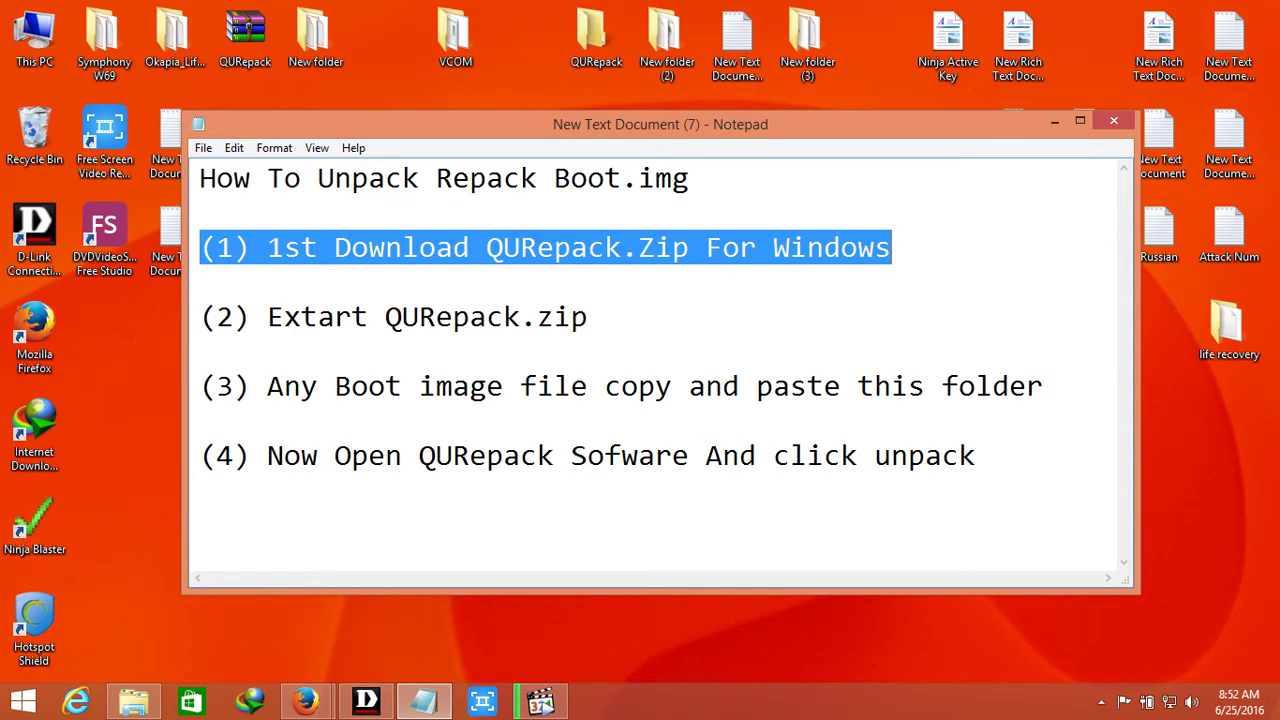
- Highlight instruction (2) in the notes, extract the QURepack archive into a QURepack folder on the desktop, and refresh the desktop
drag(200, 318, 594, 340)
click(1054, 121)
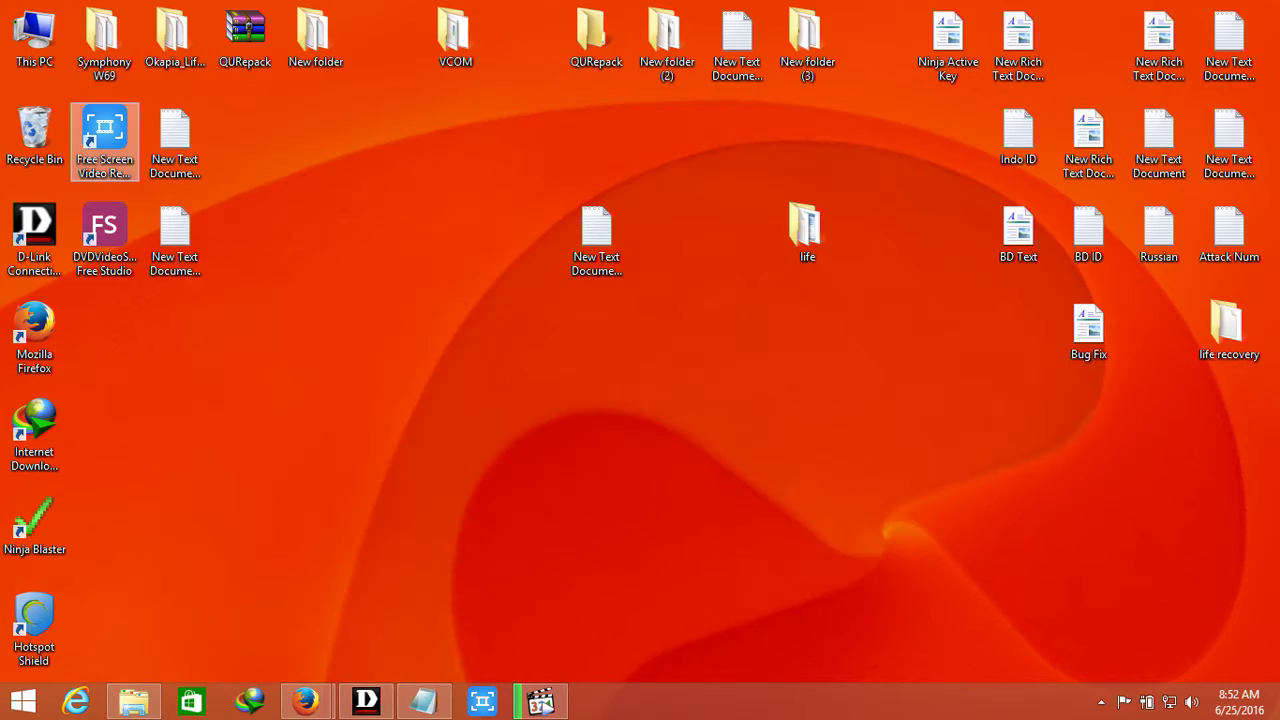
right_click(236, 48)
click(296, 100)
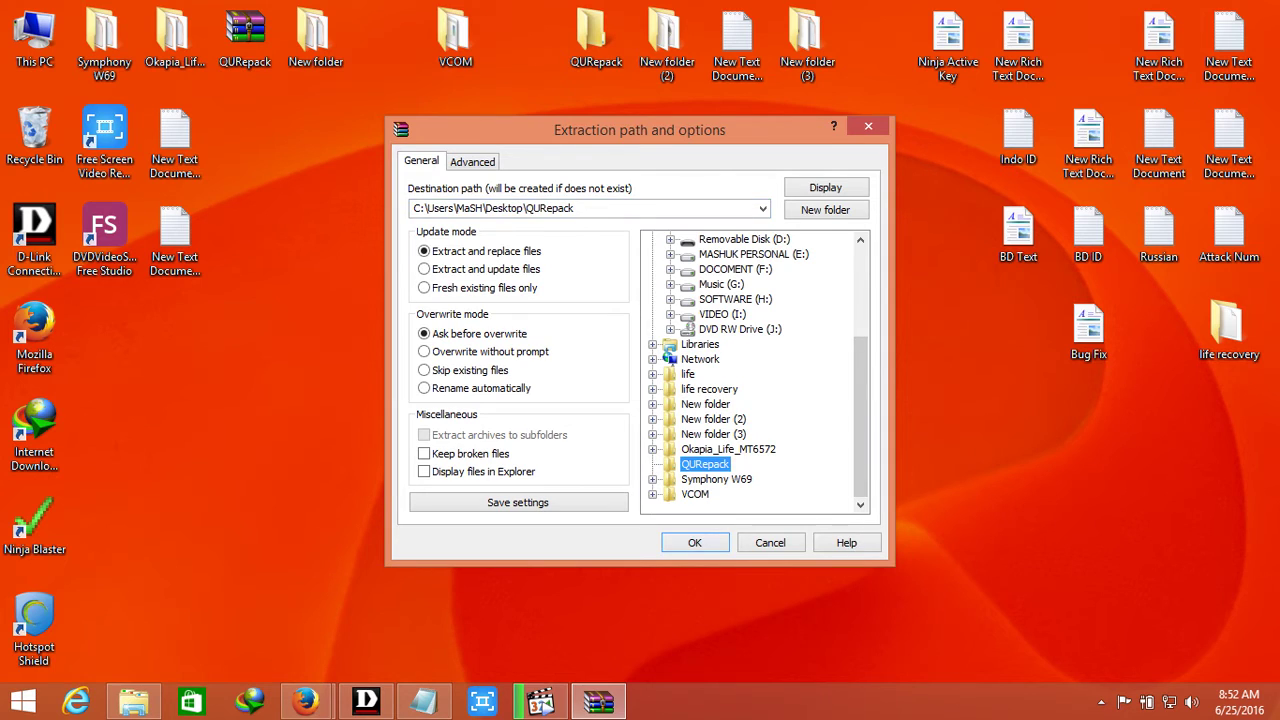
key(Return)
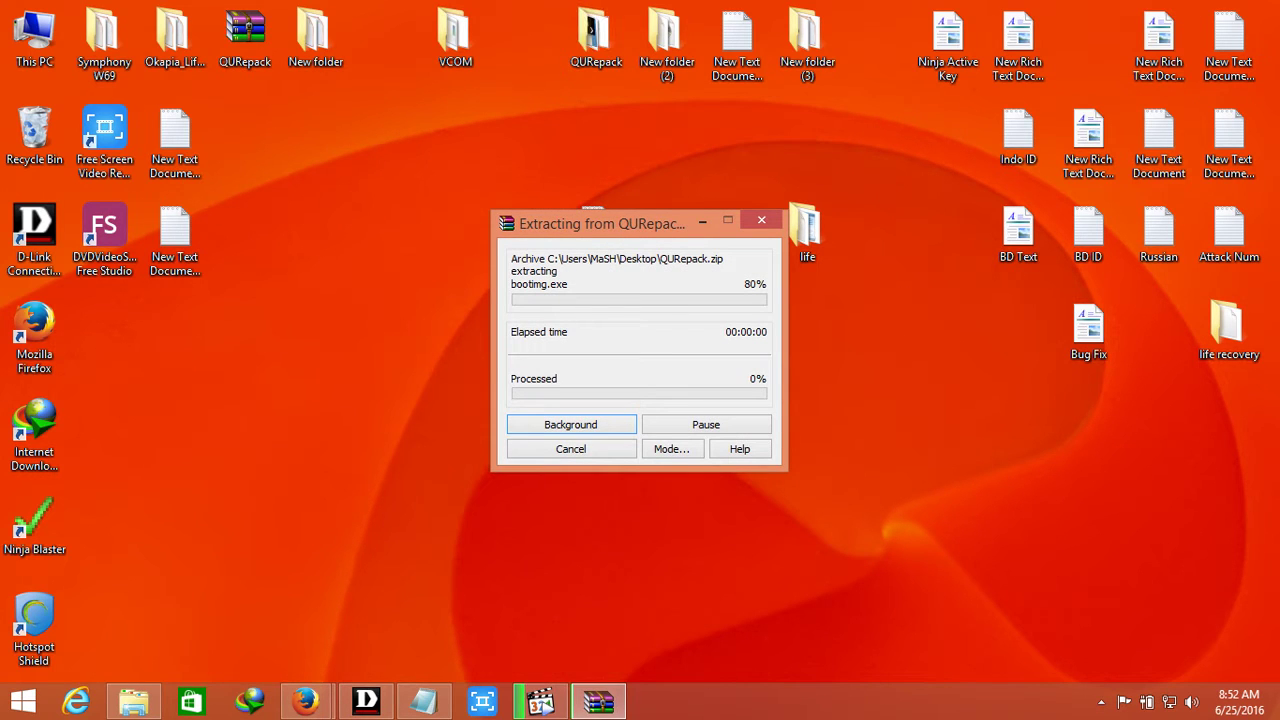
right_click(414, 186)
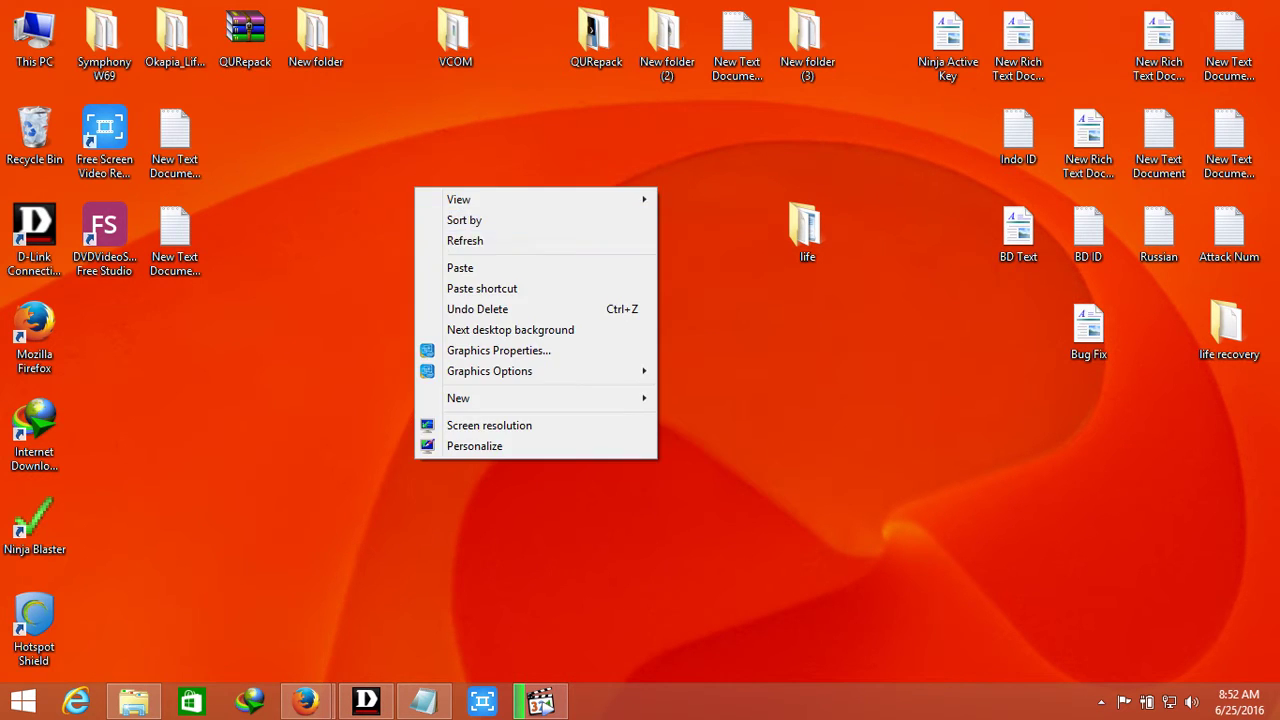
click(458, 241)
- Open the extracted QURepack folder and highlight instruction (3) about copying a boot image in the Notepad notes
double_click(596, 35)
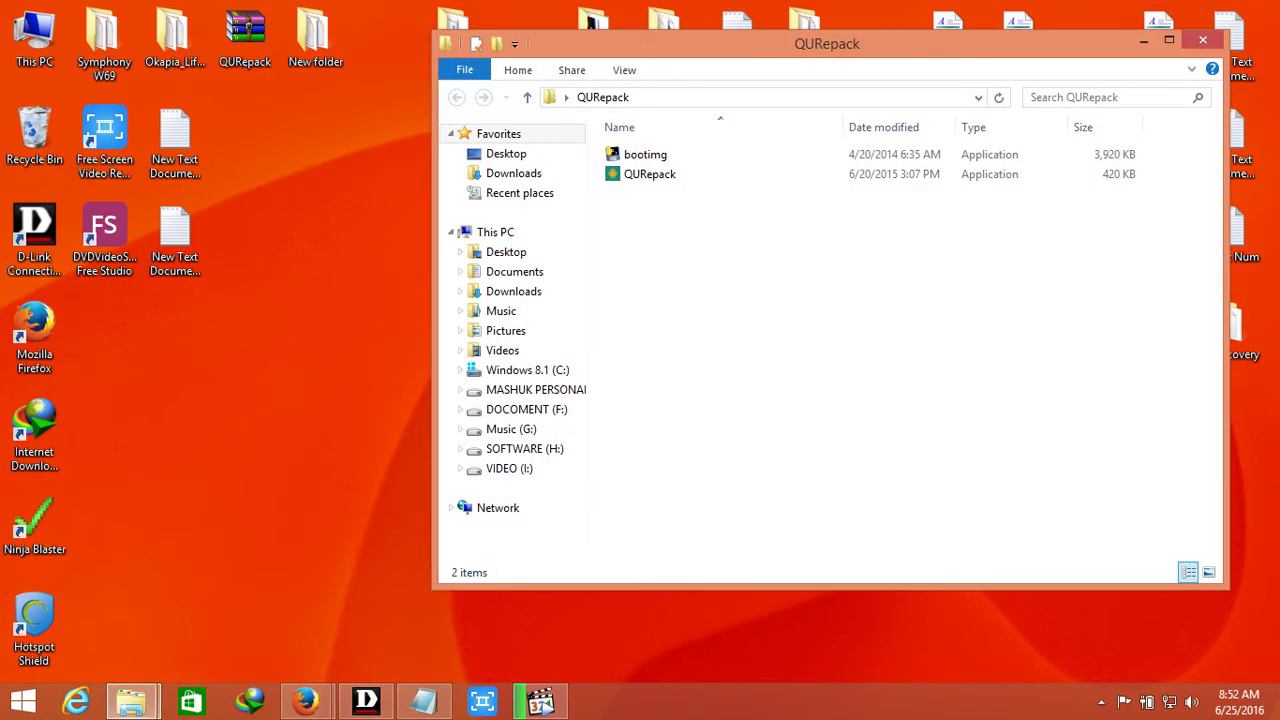
drag(674, 240, 648, 138)
click(740, 273)
click(424, 700)
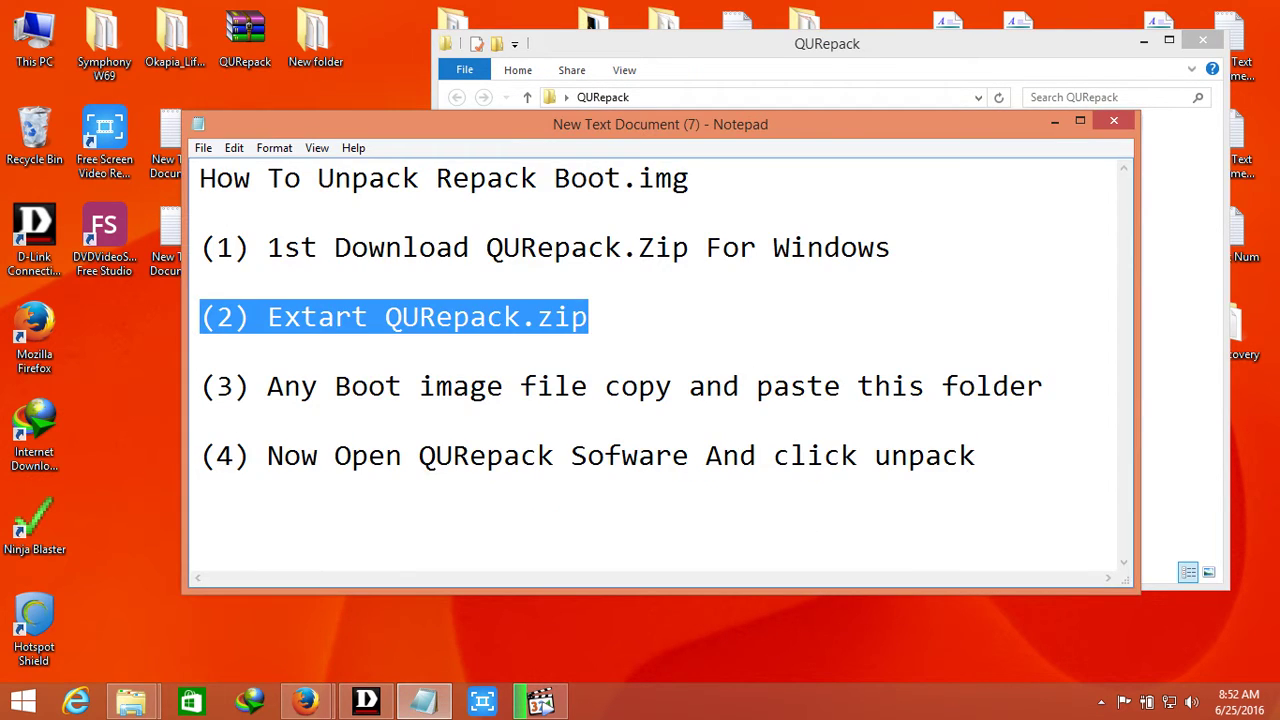
drag(200, 386, 1044, 386)
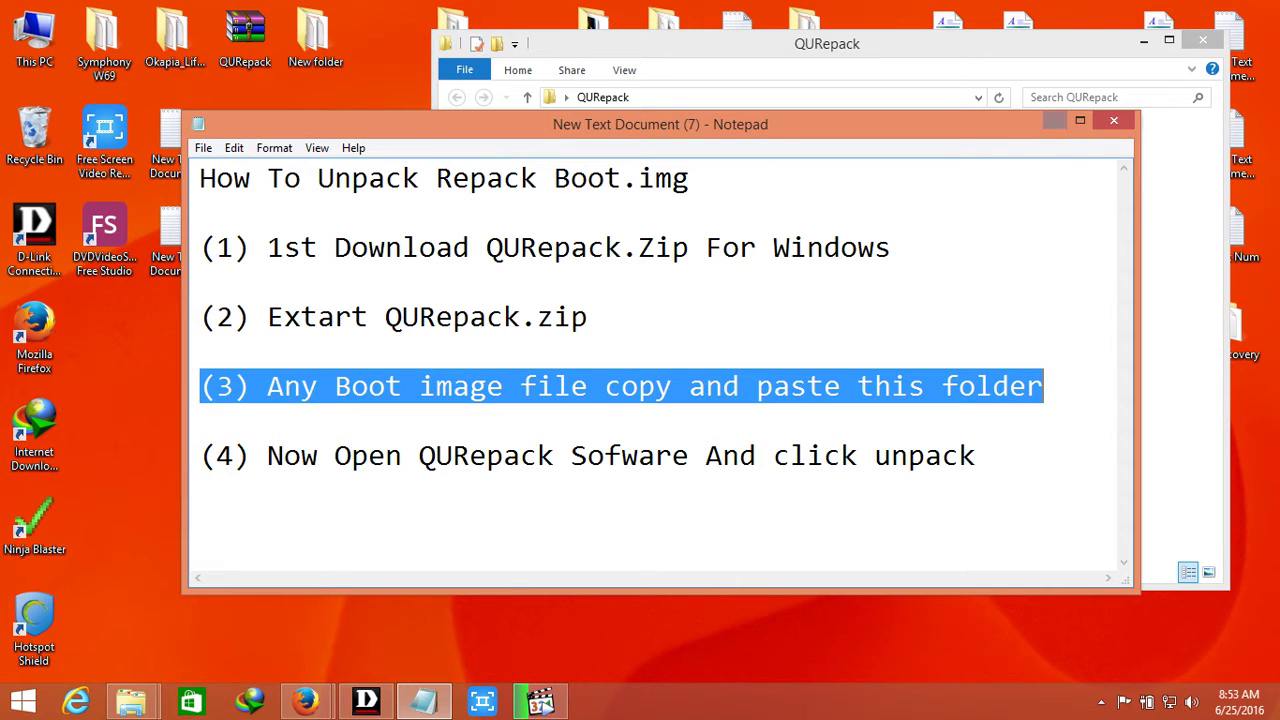
click(1054, 121)
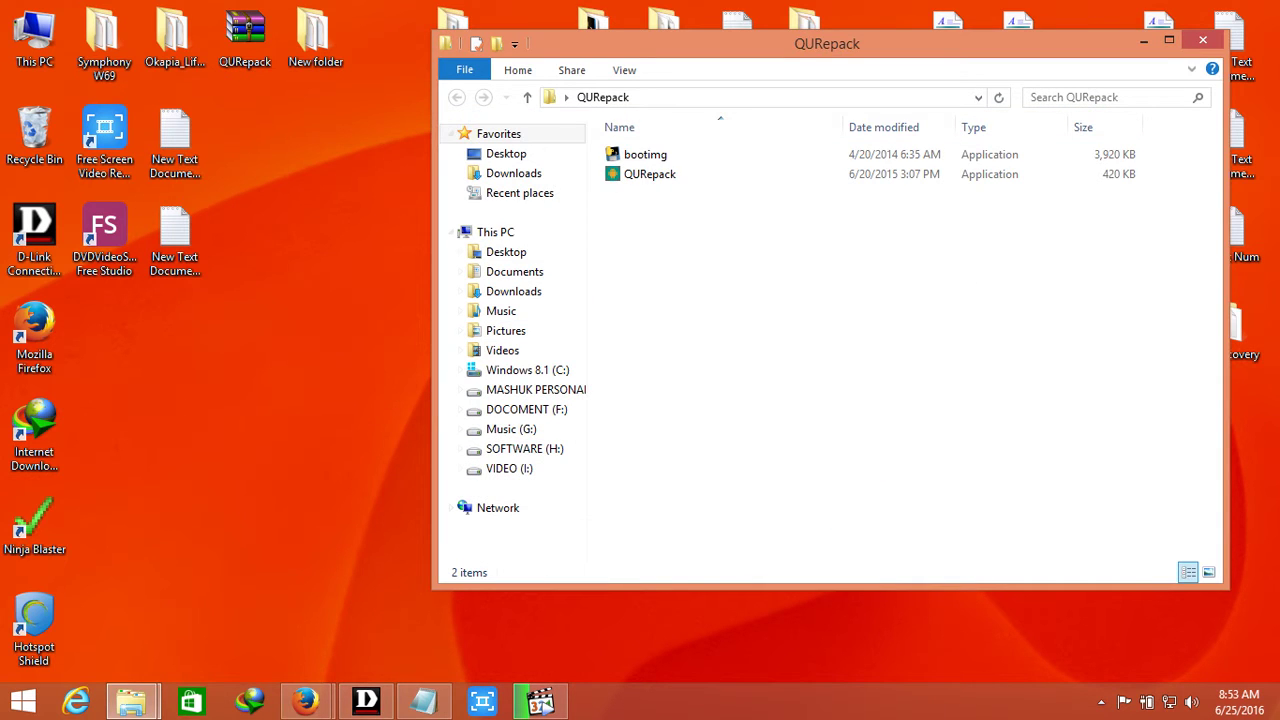
- Examine the boot image file in the Firmware folder of Okapia_Life_MT6572 and close that folder
double_click(174, 35)
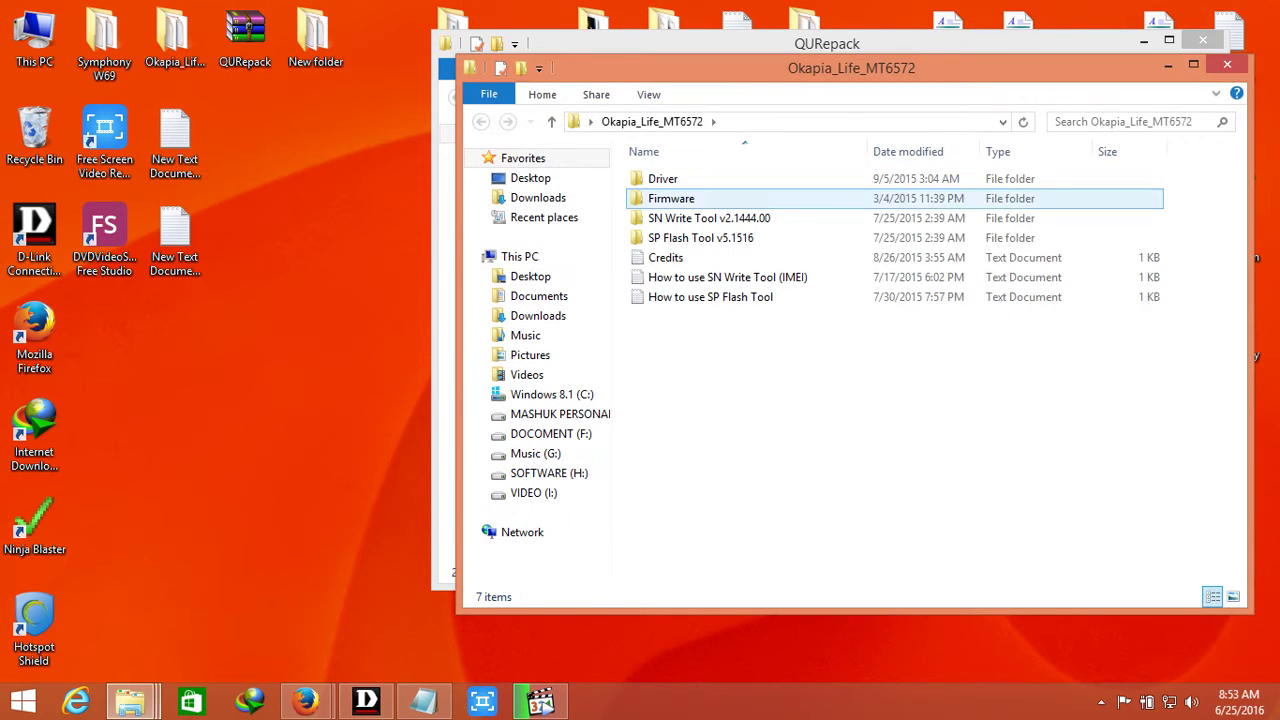
double_click(671, 198)
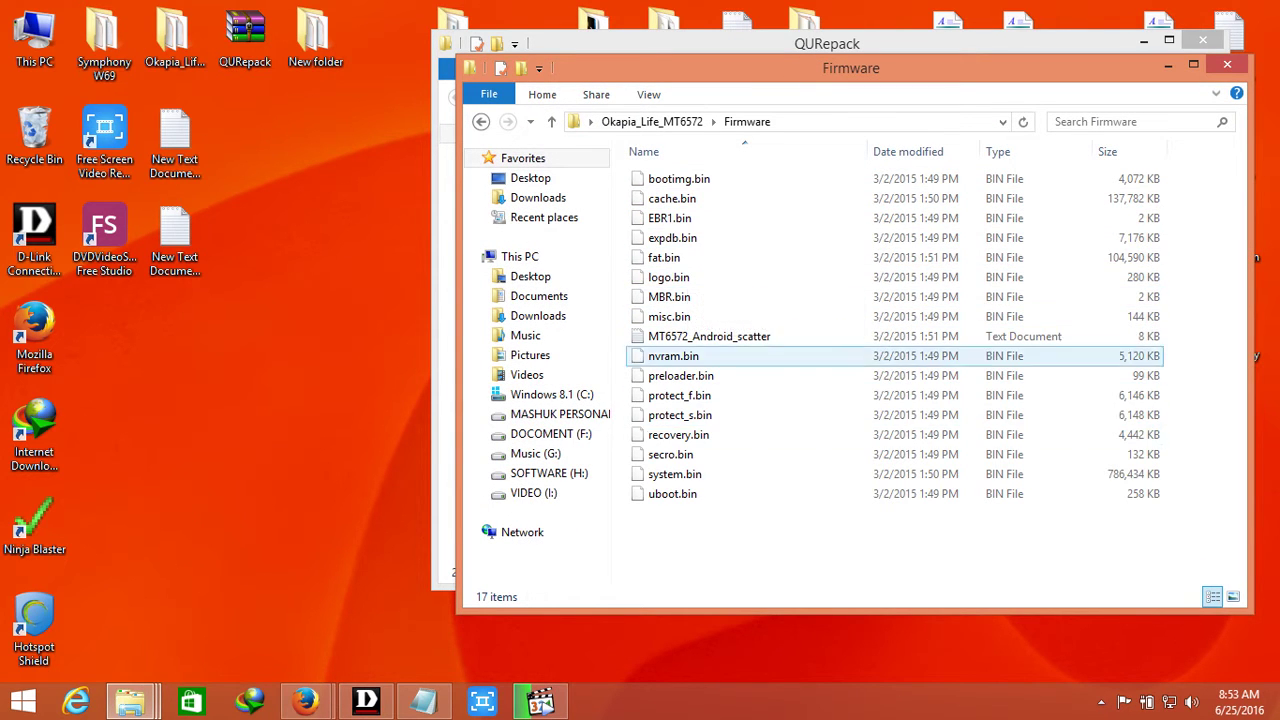
click(679, 179)
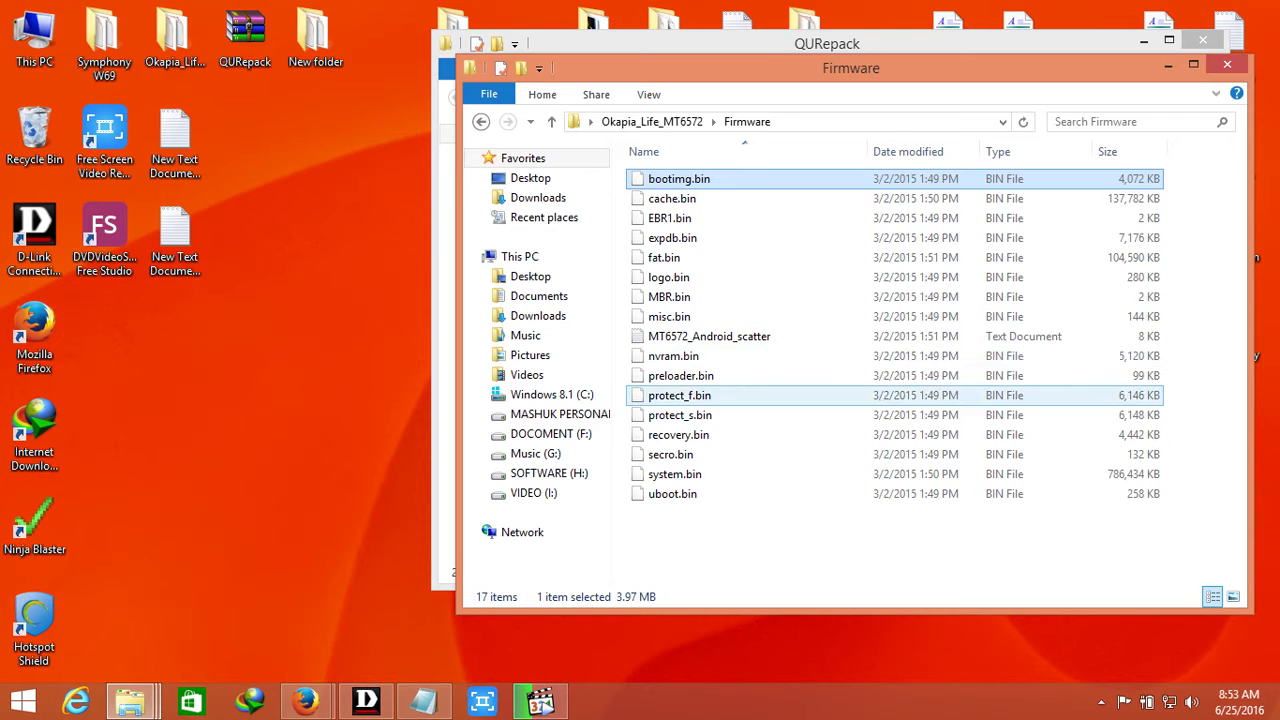
click(674, 356)
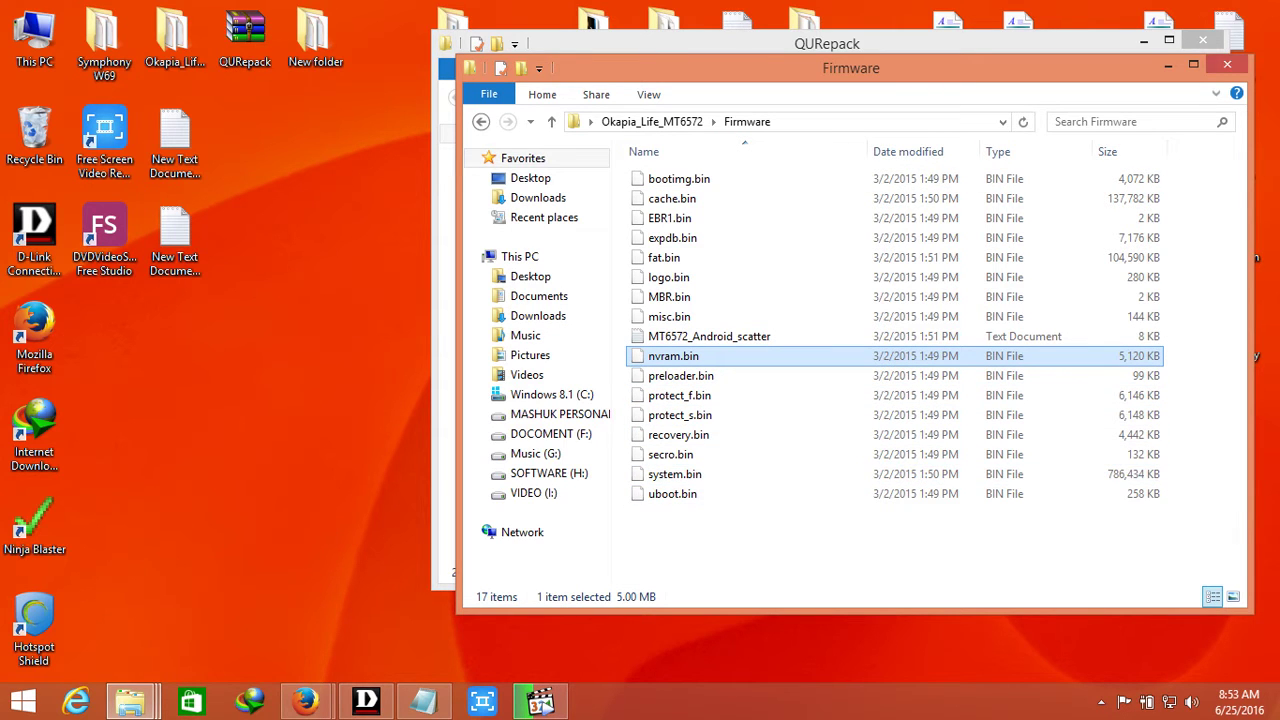
click(1227, 65)
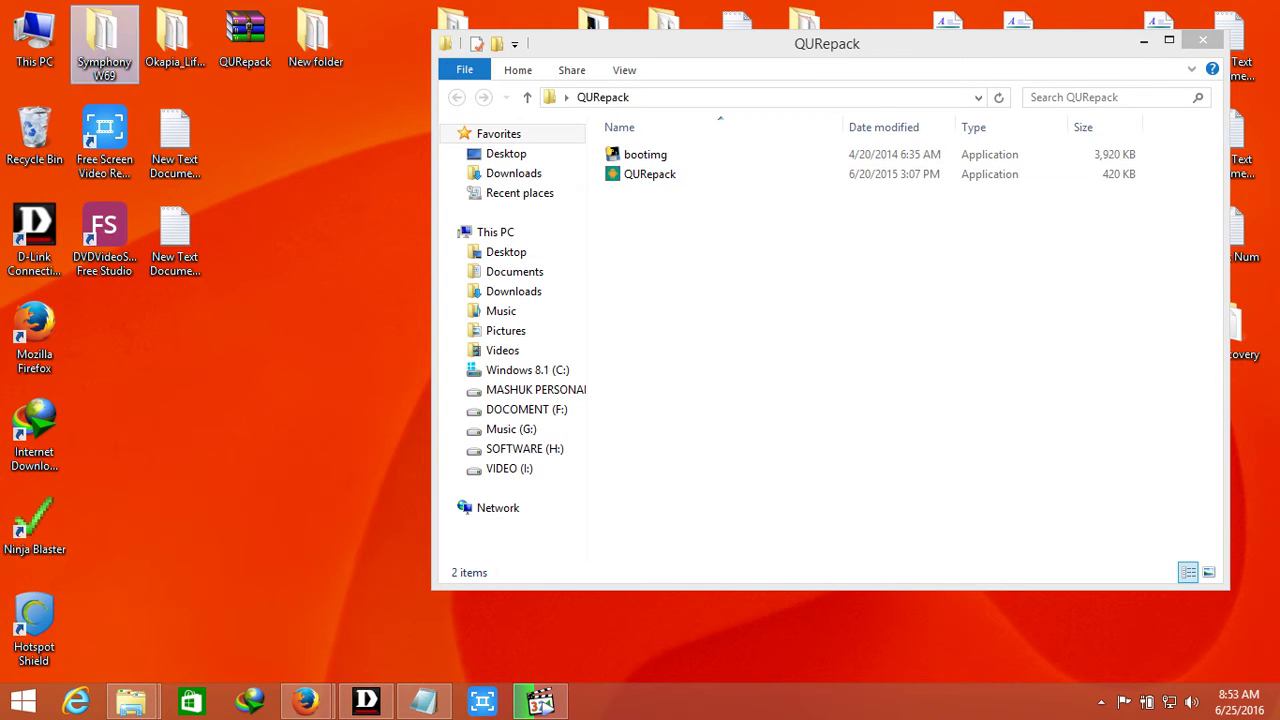
- Copy the boot disc image from the Symphony W69 Firmware folder into the QURepack folder
double_click(104, 40)
double_click(700, 222)
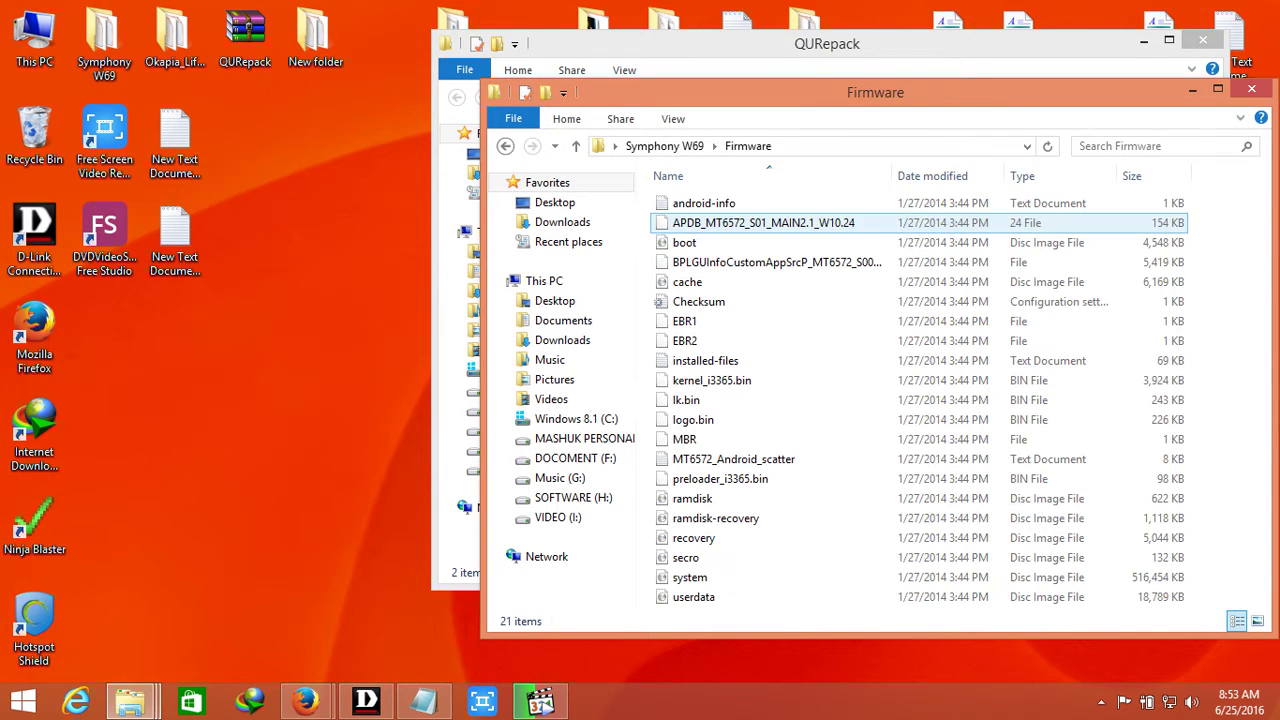
click(758, 243)
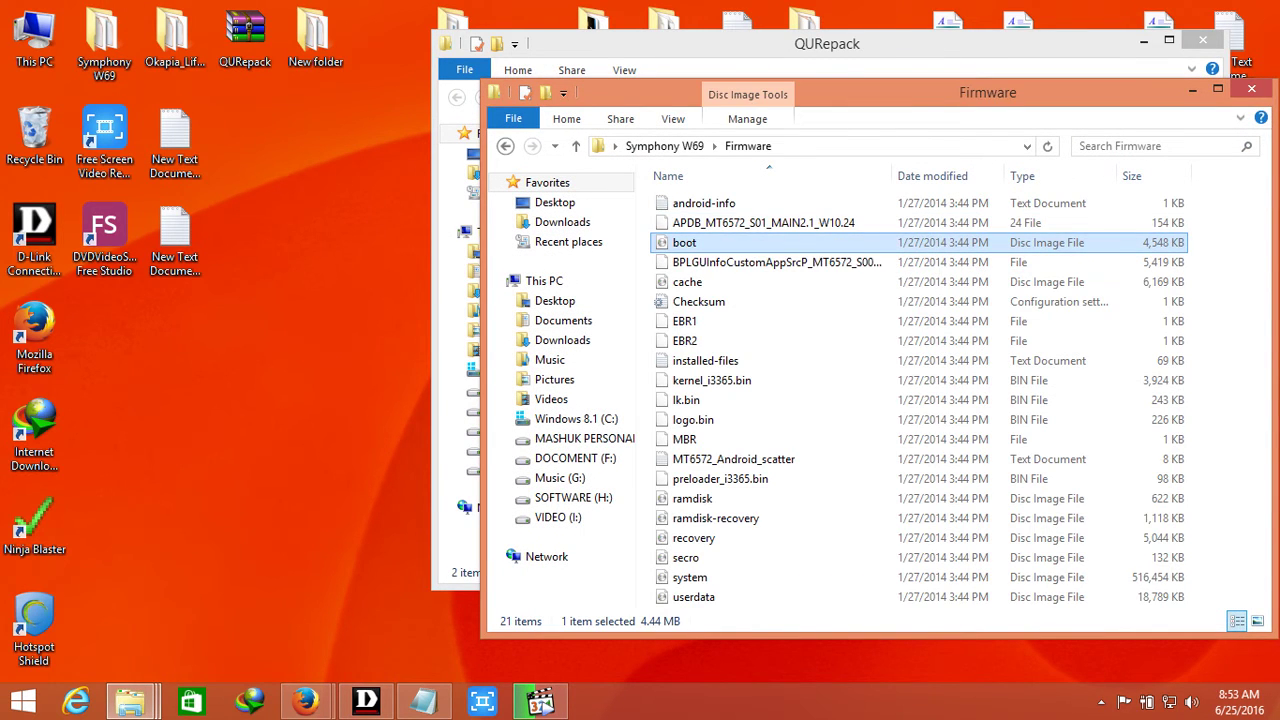
right_click(745, 243)
click(777, 480)
click(1192, 89)
right_click(798, 247)
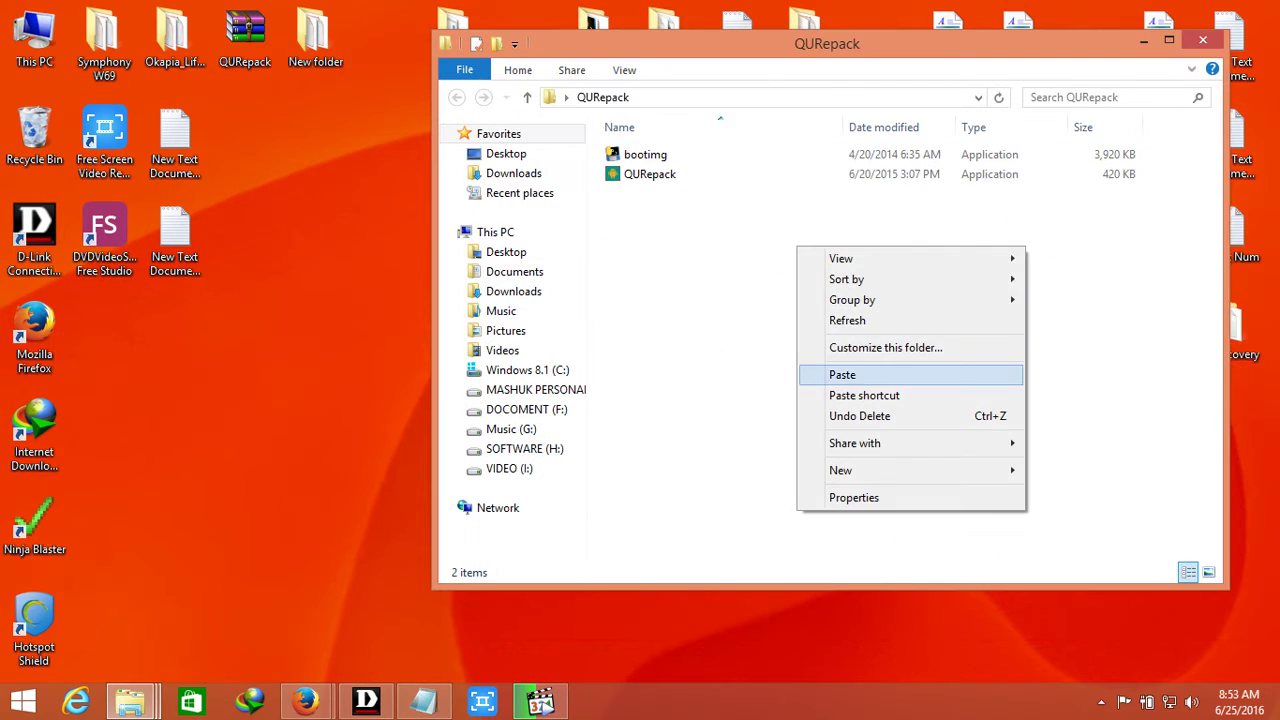
click(842, 374)
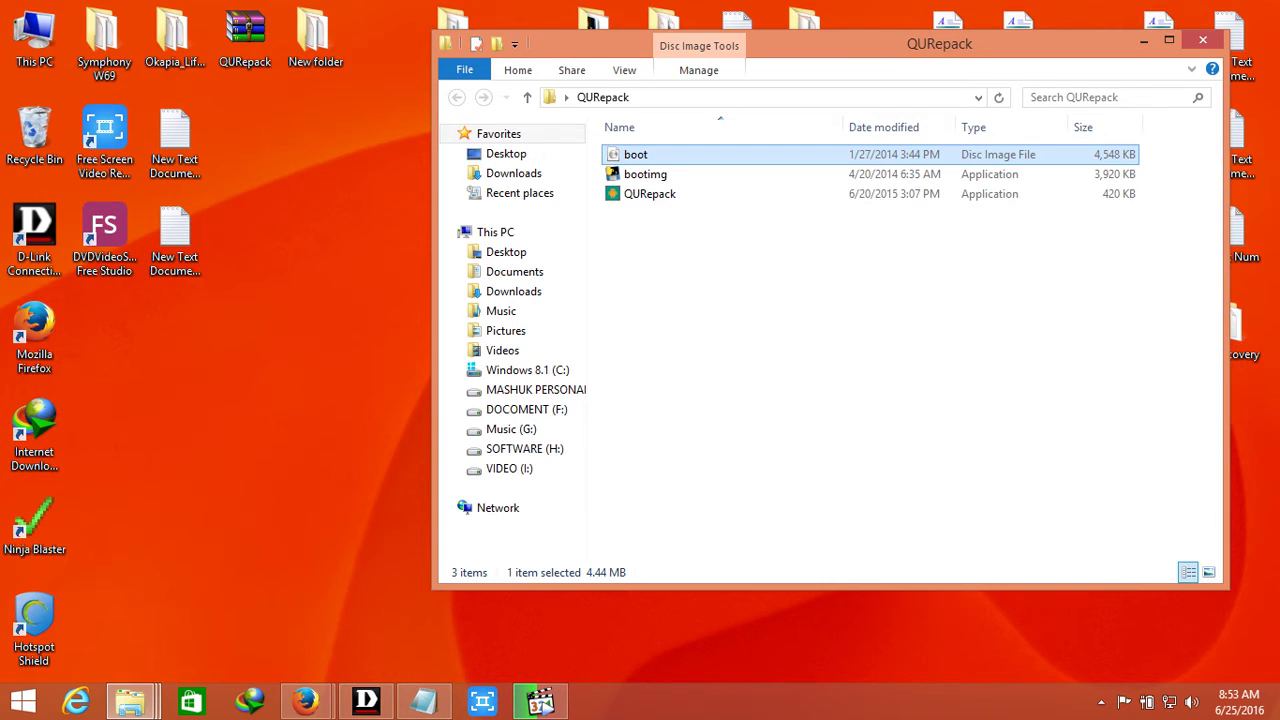
click(820, 320)
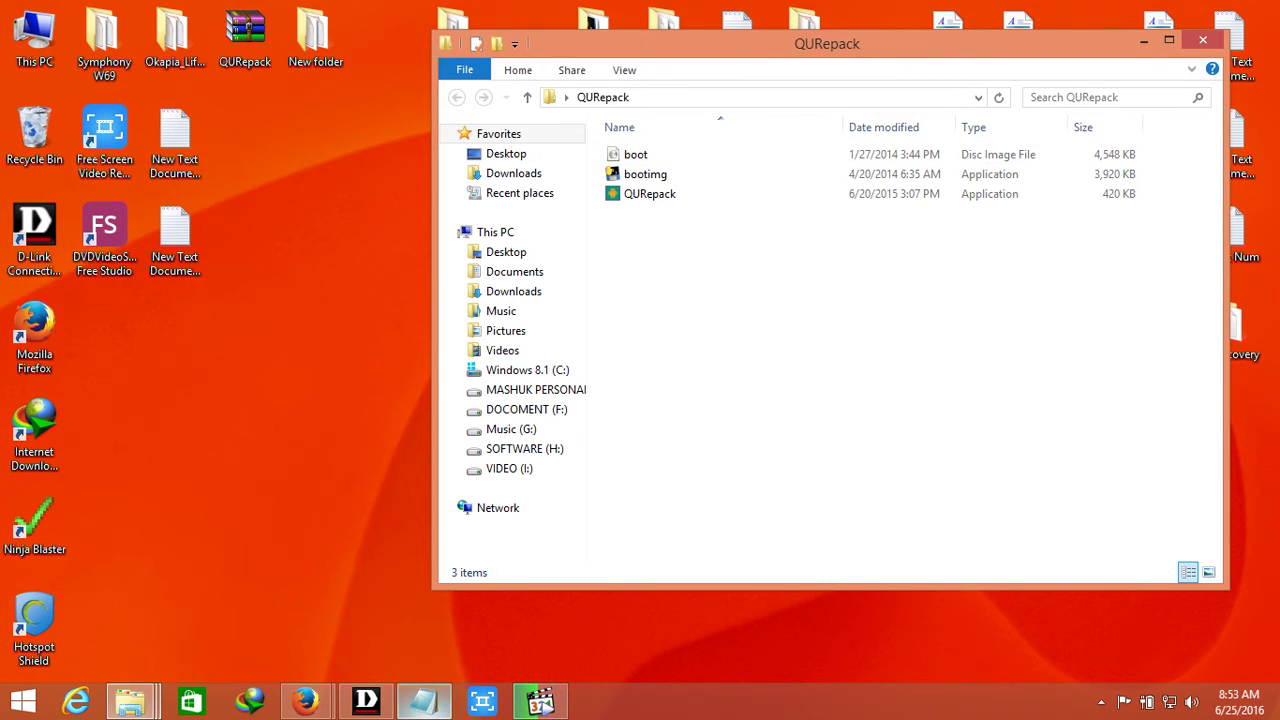
- Highlight "Now Open QURepack Sofware" in the Notepad notes and launch the QURepack application from its folder
click(424, 700)
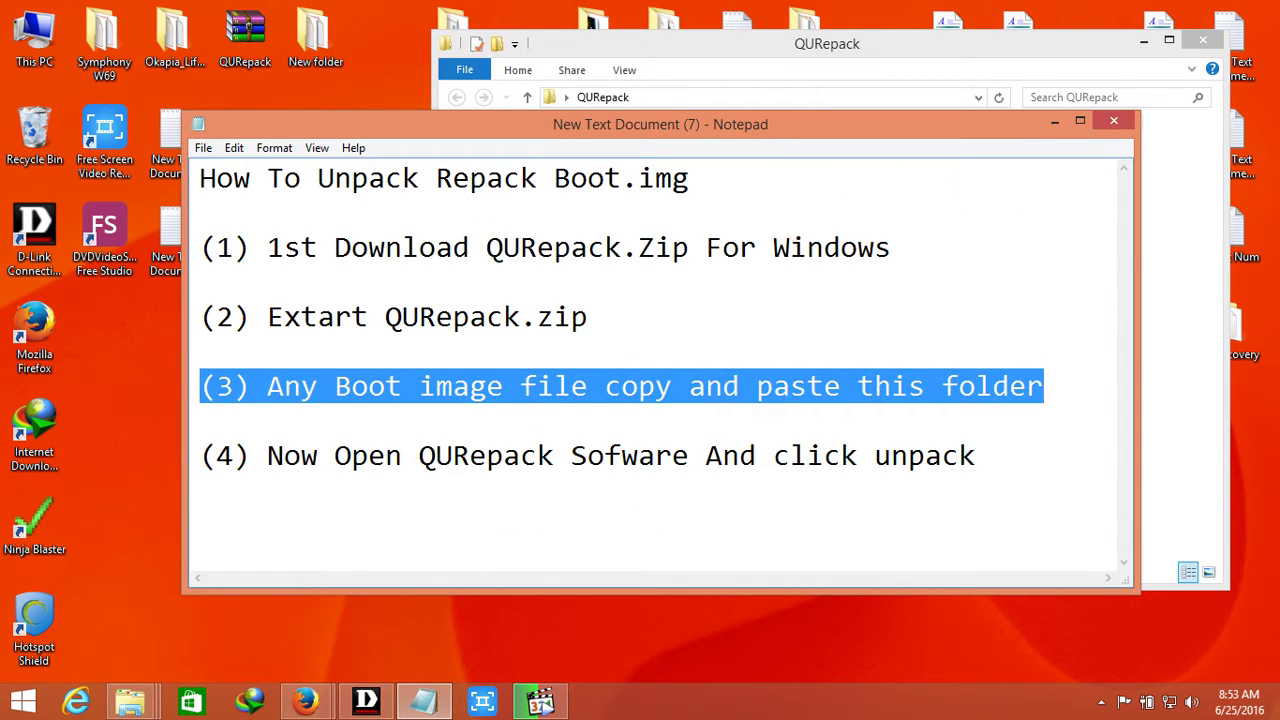
drag(267, 455, 689, 455)
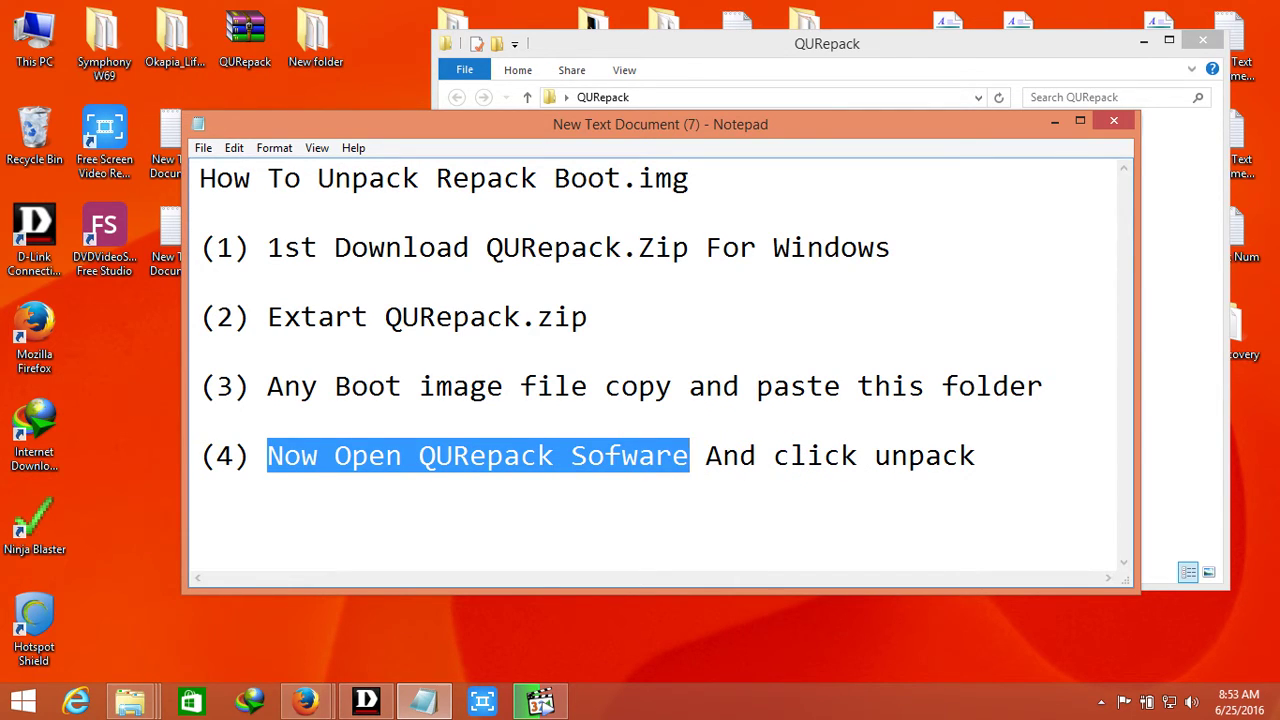
click(1054, 121)
click(650, 194)
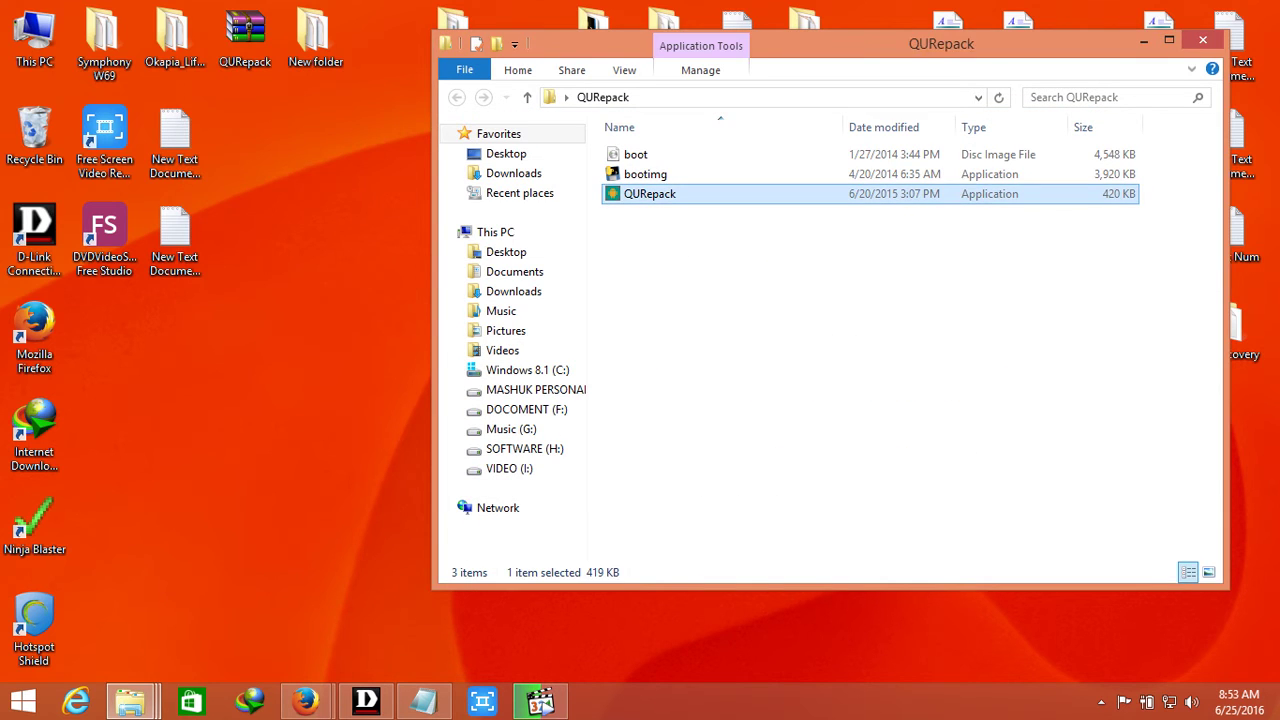
double_click(650, 194)
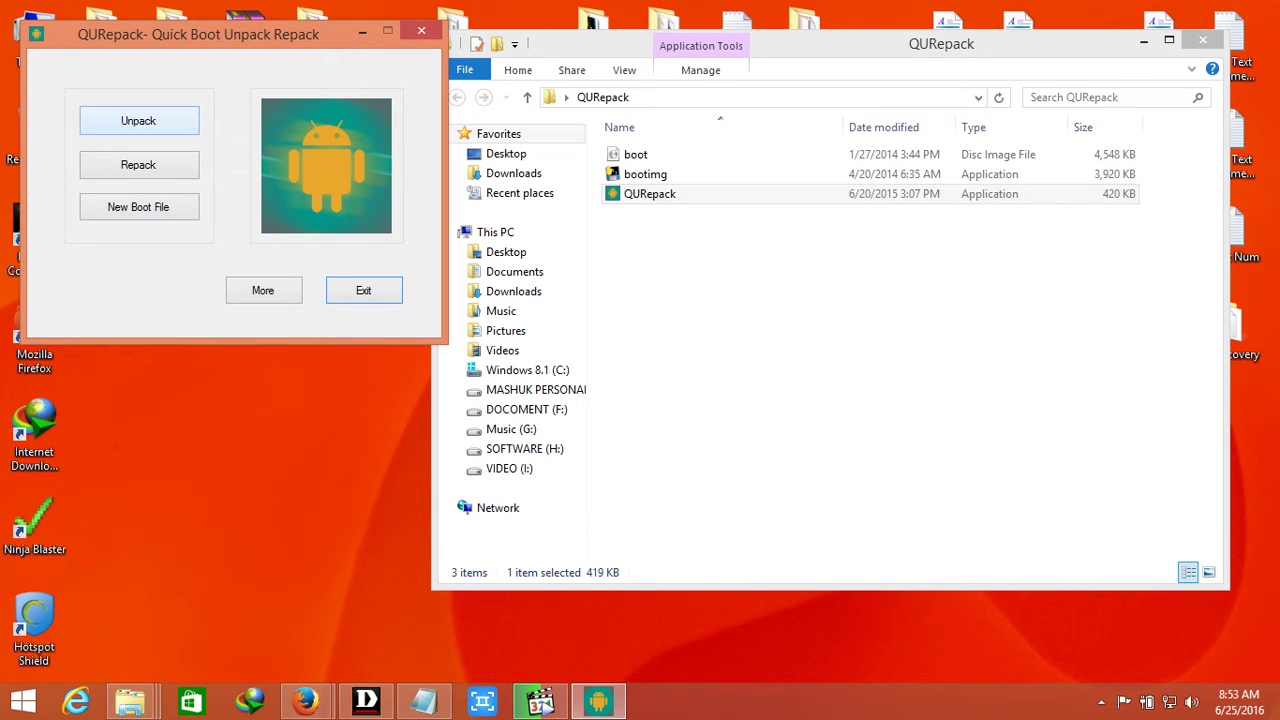
- Highlight "And click unpack" in the notes, unpack the boot image with QURepack, and close the program
click(424, 701)
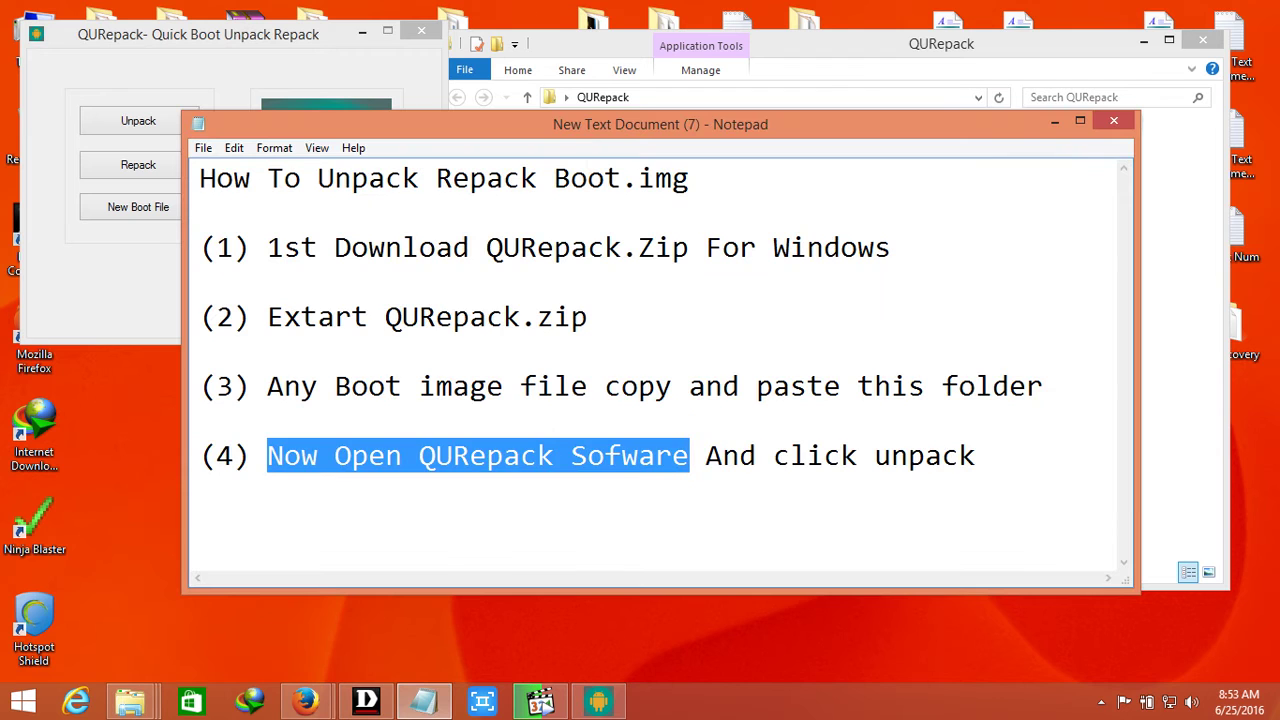
drag(706, 455, 976, 456)
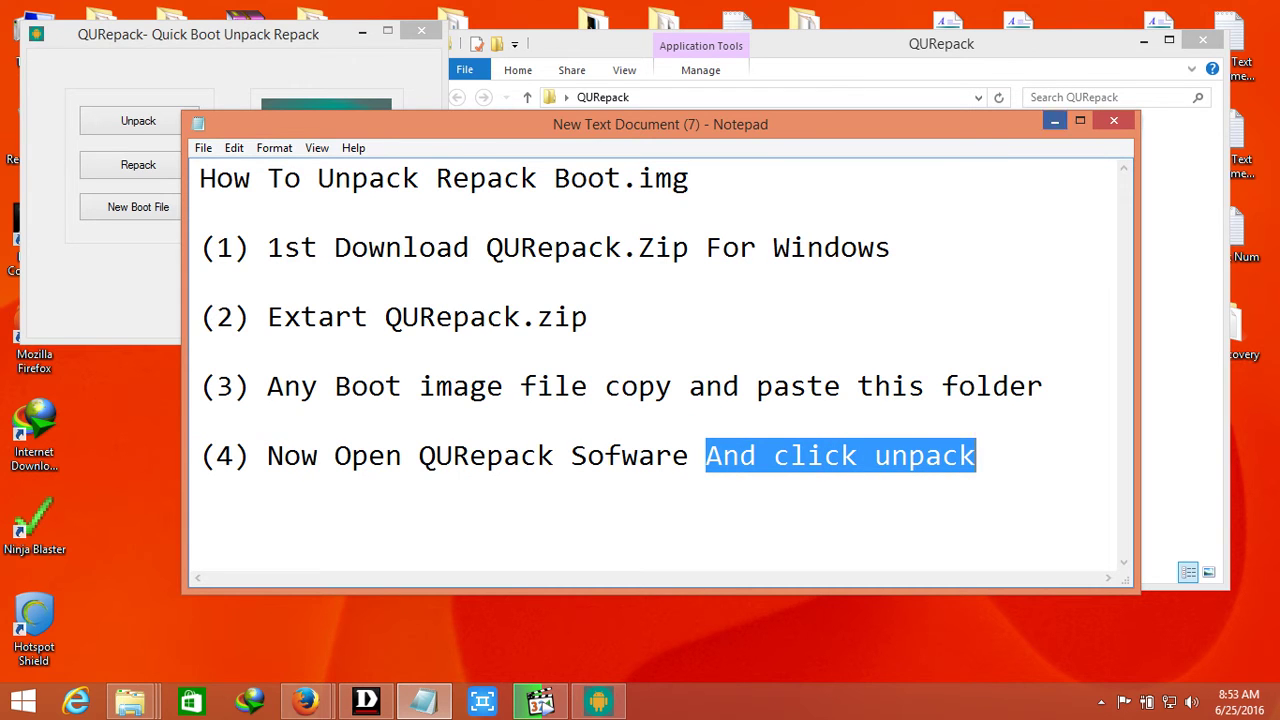
click(1054, 121)
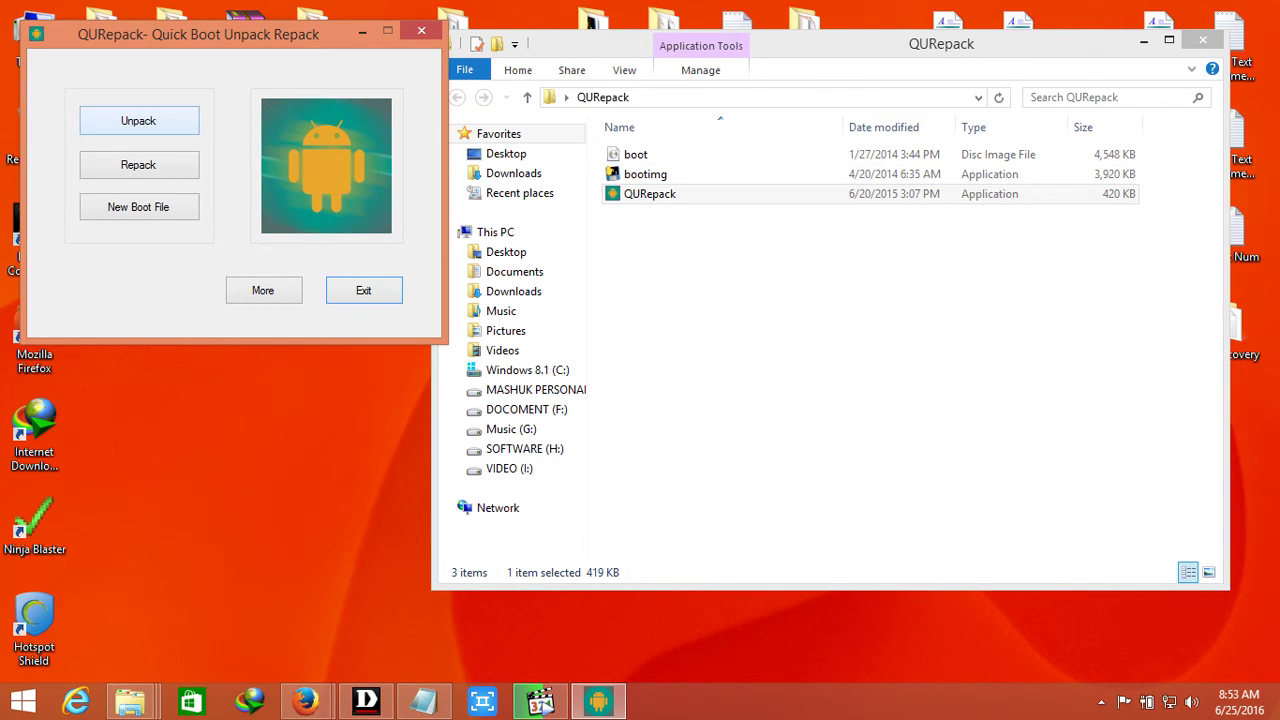
click(138, 120)
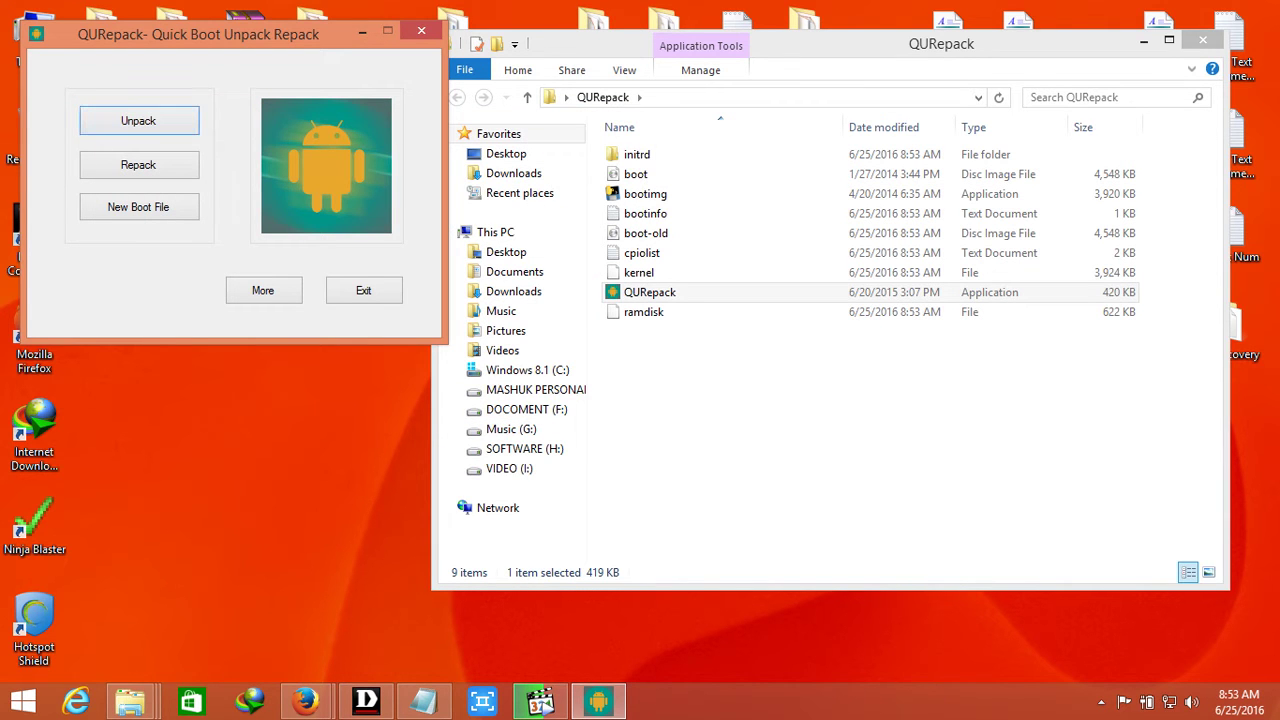
click(421, 31)
- Examine the unpacked boot files in the QURepack folder
drag(702, 372, 656, 118)
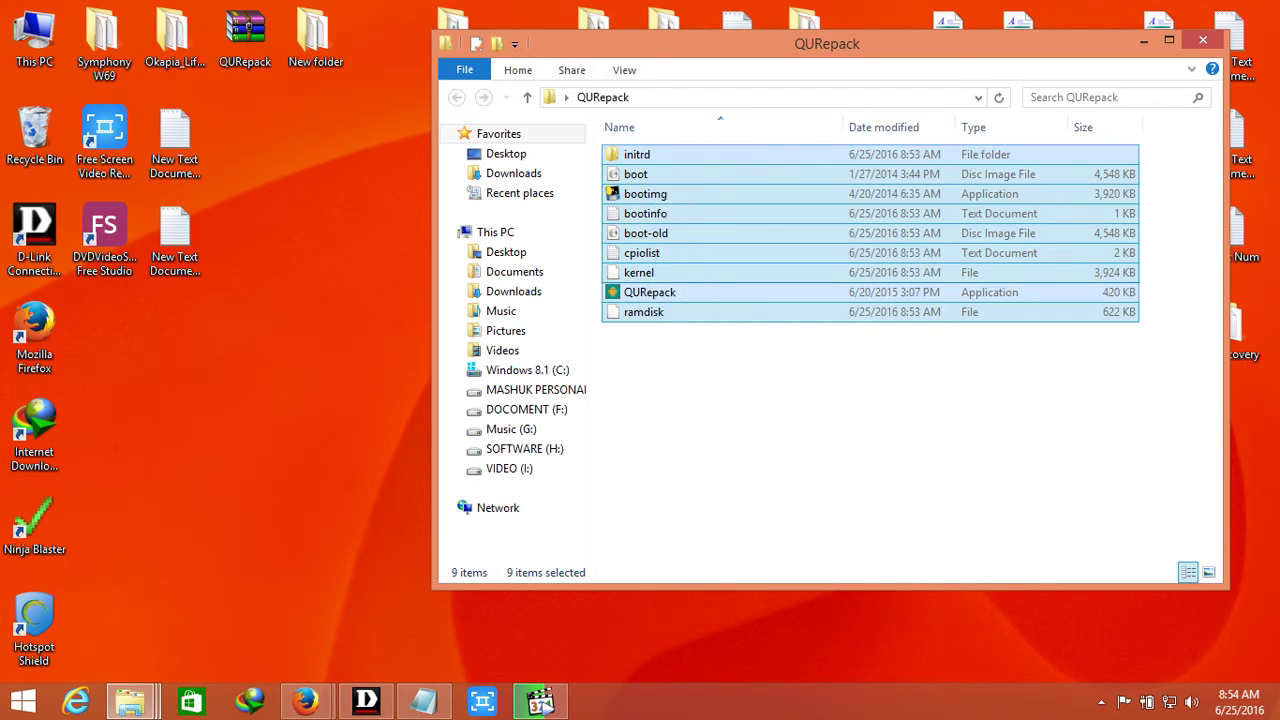
click(694, 372)
drag(694, 371, 645, 154)
click(694, 380)
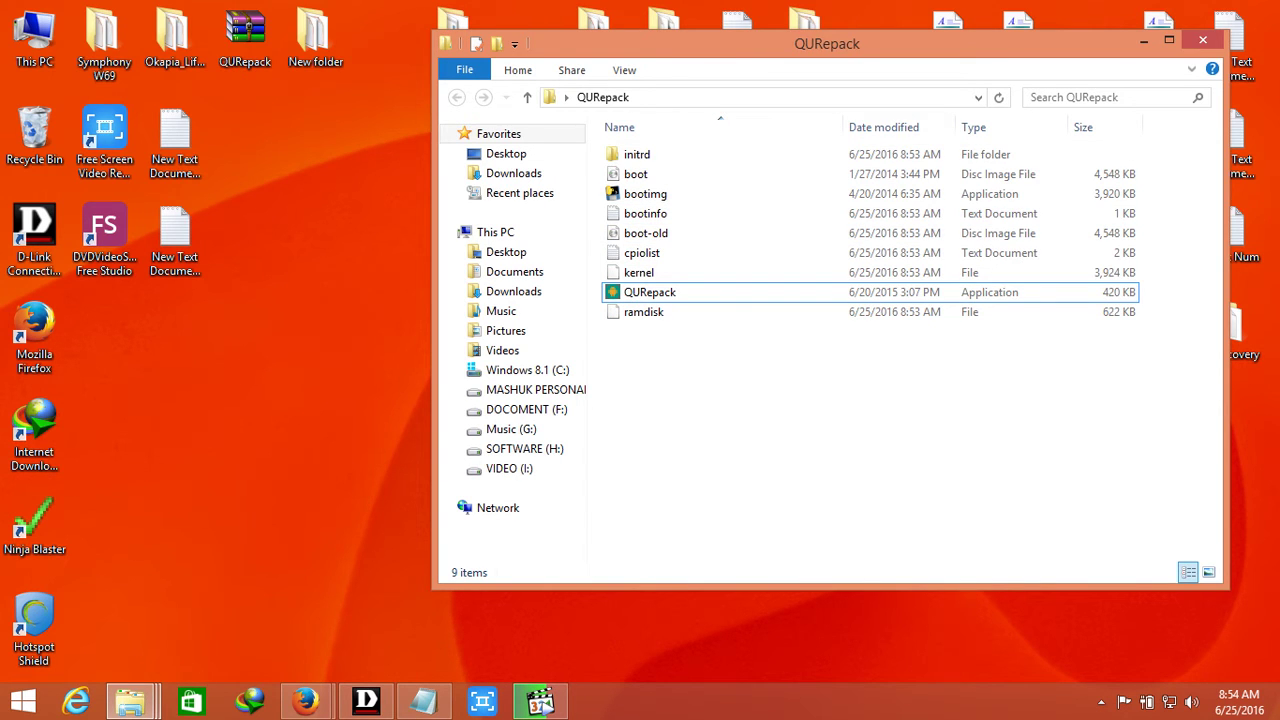
- Add the line "(5) click Repack" below instruction (4) in the Notepad notes, leaving a blank line between them
click(424, 700)
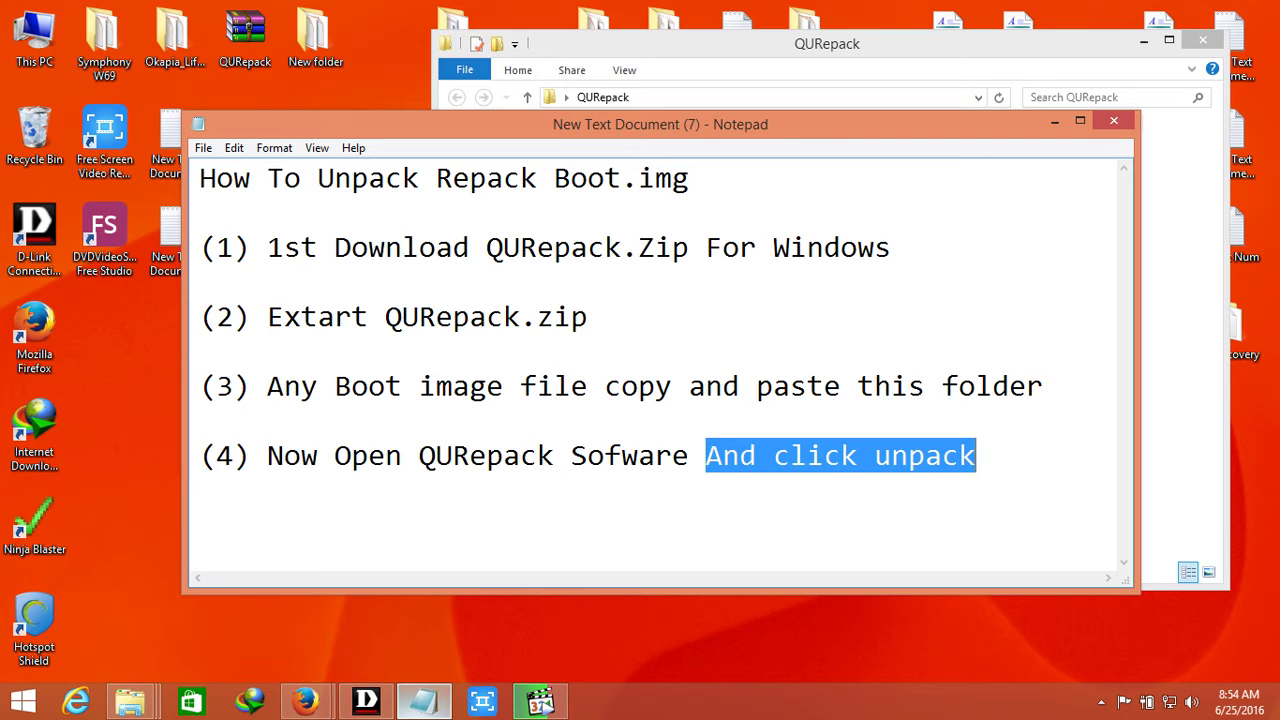
click(201, 490)
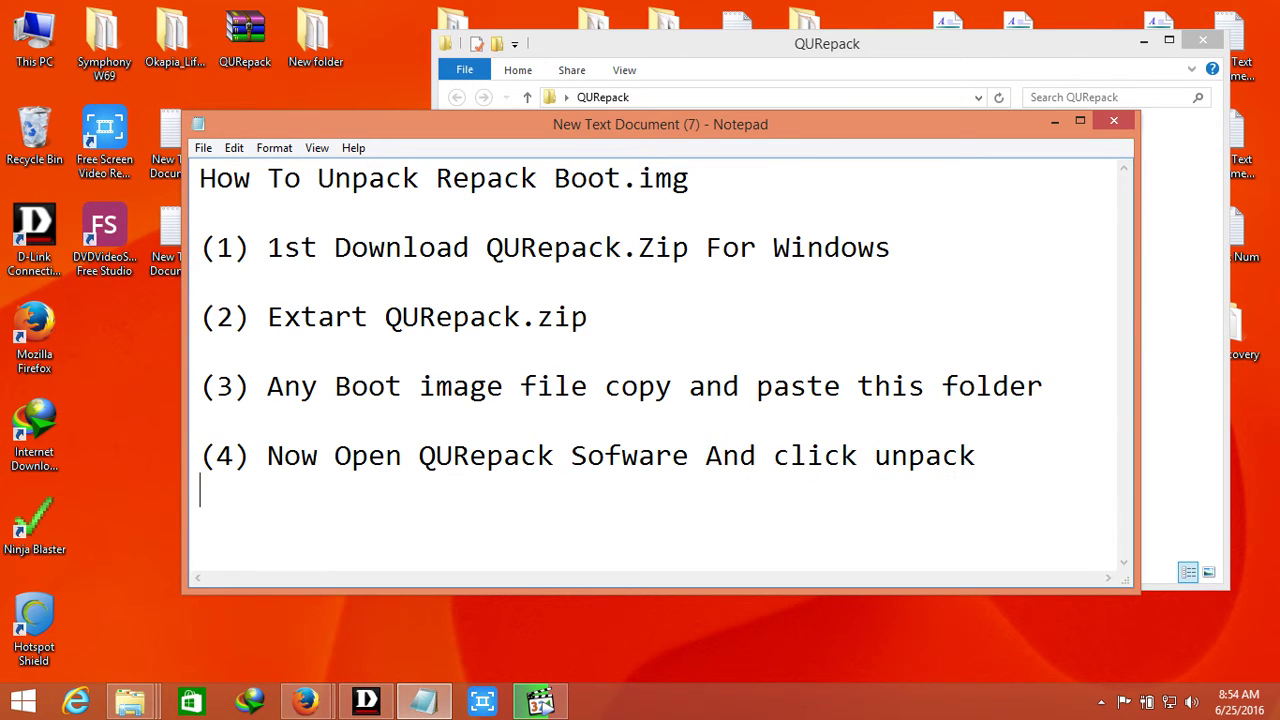
key(Return)
key(Return)
key(BackSpace)
text((5) click )
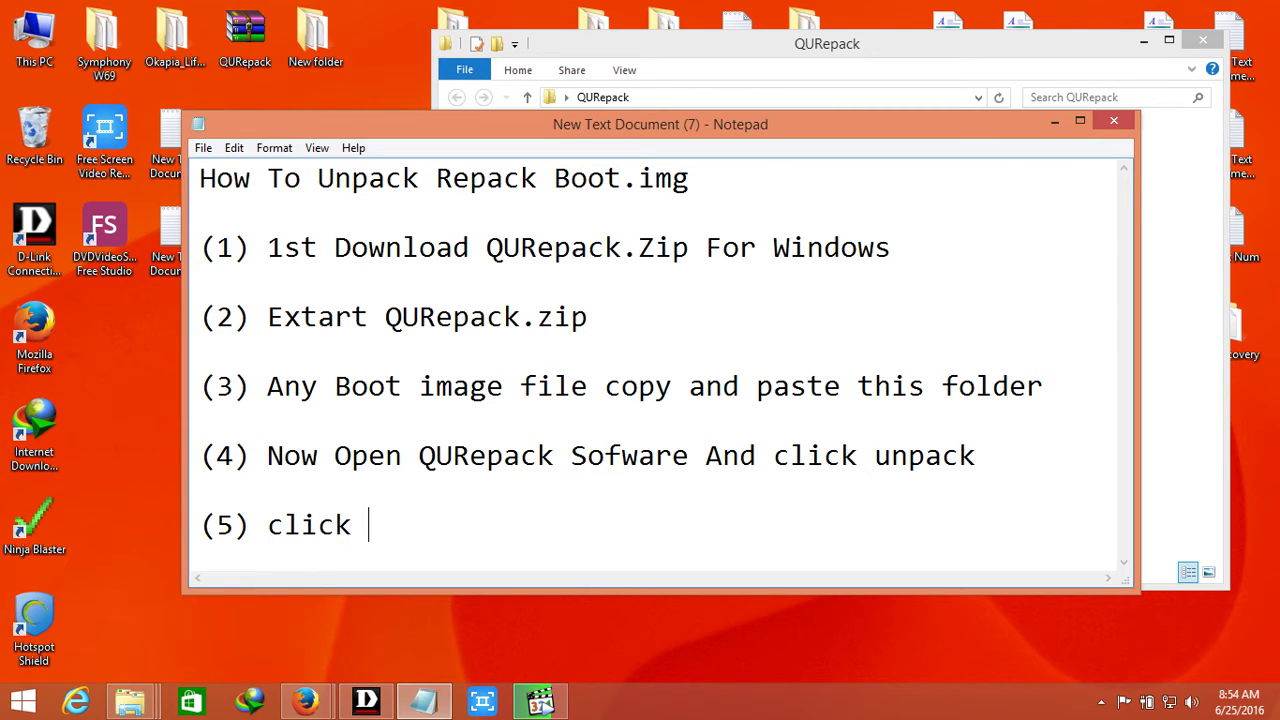
text(Repack)
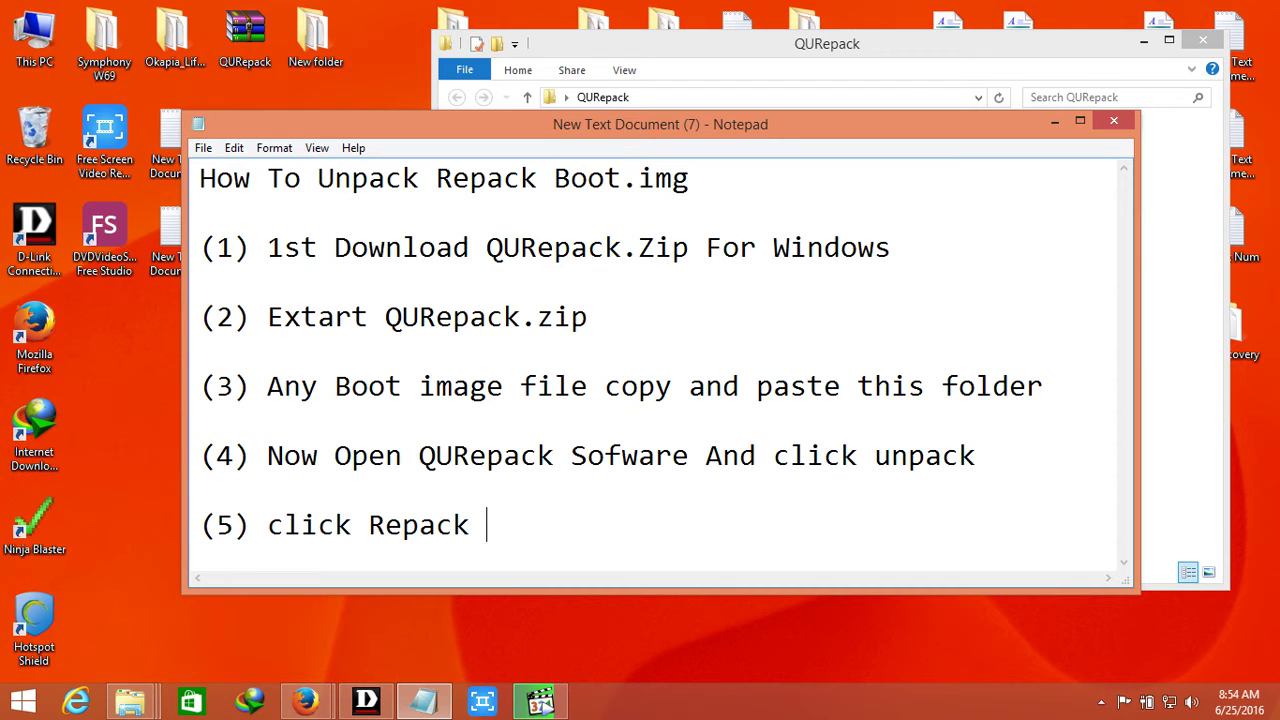
- Launch QURepack from its folder again and repack the unpacked files into a new boot image
click(1055, 122)
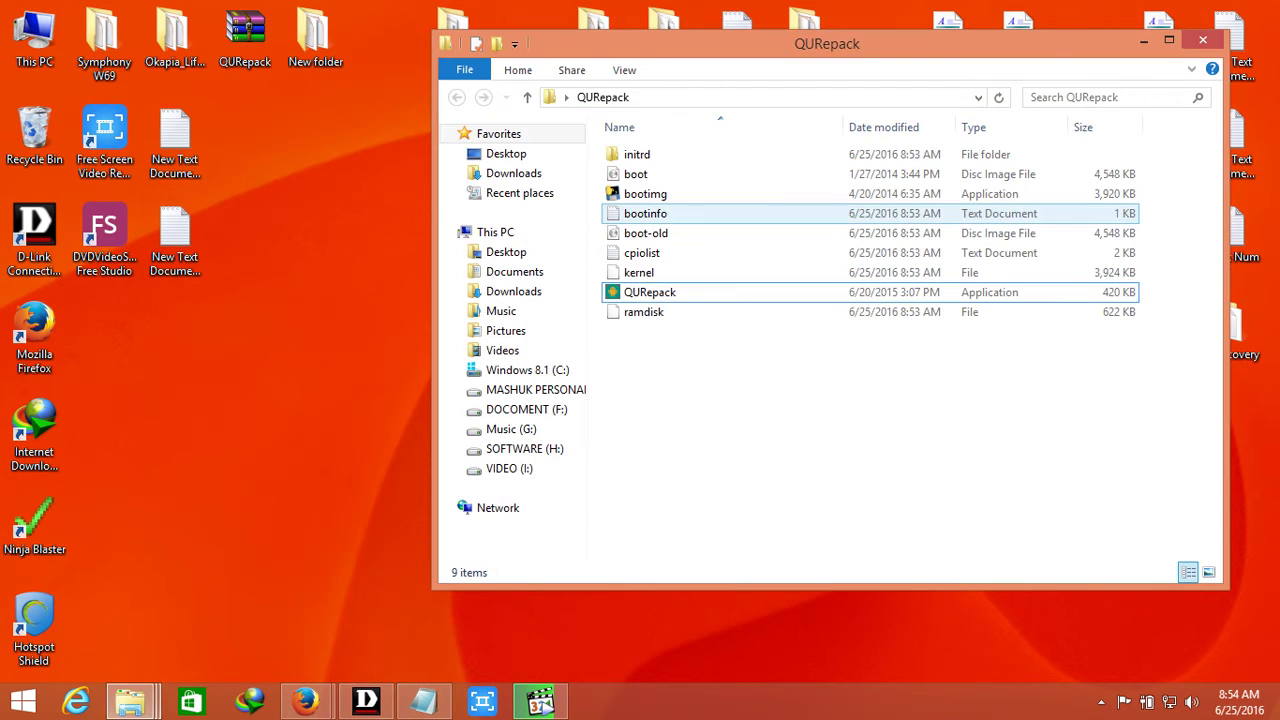
double_click(672, 293)
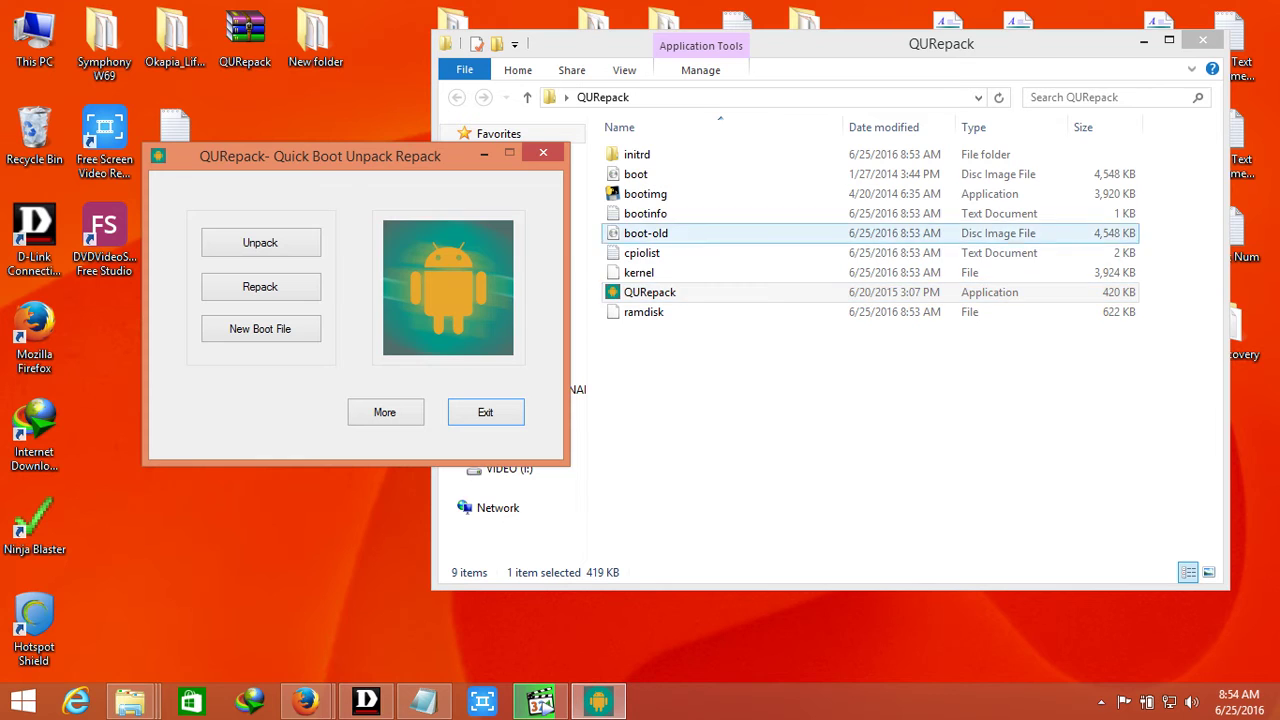
click(260, 286)
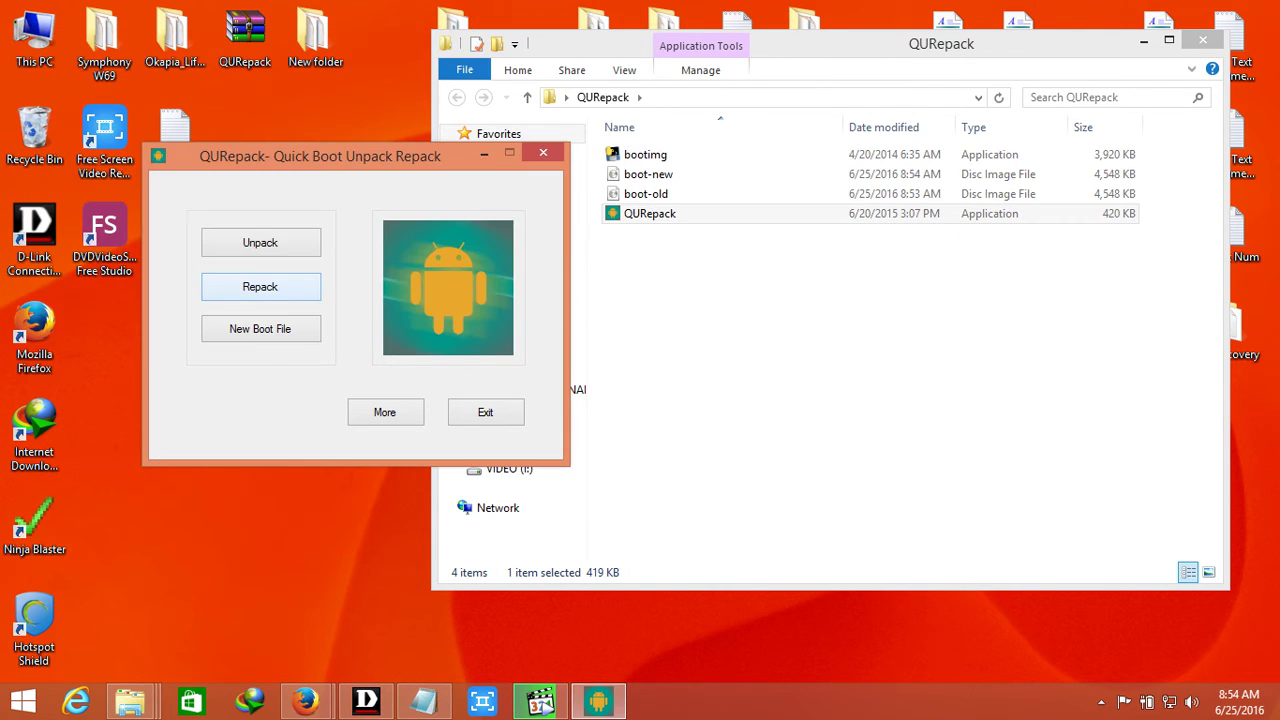
- Rename the repacked image file boot-new in the QURepack folder as boot
click(648, 174)
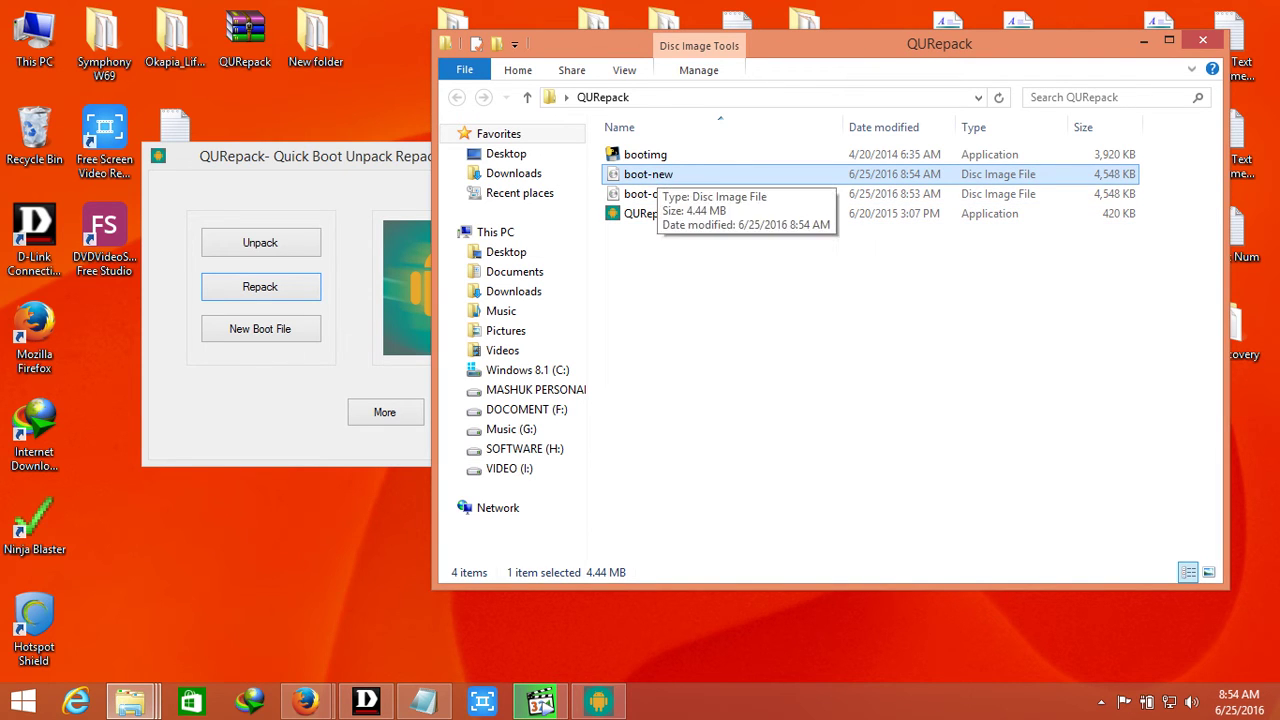
click(648, 174)
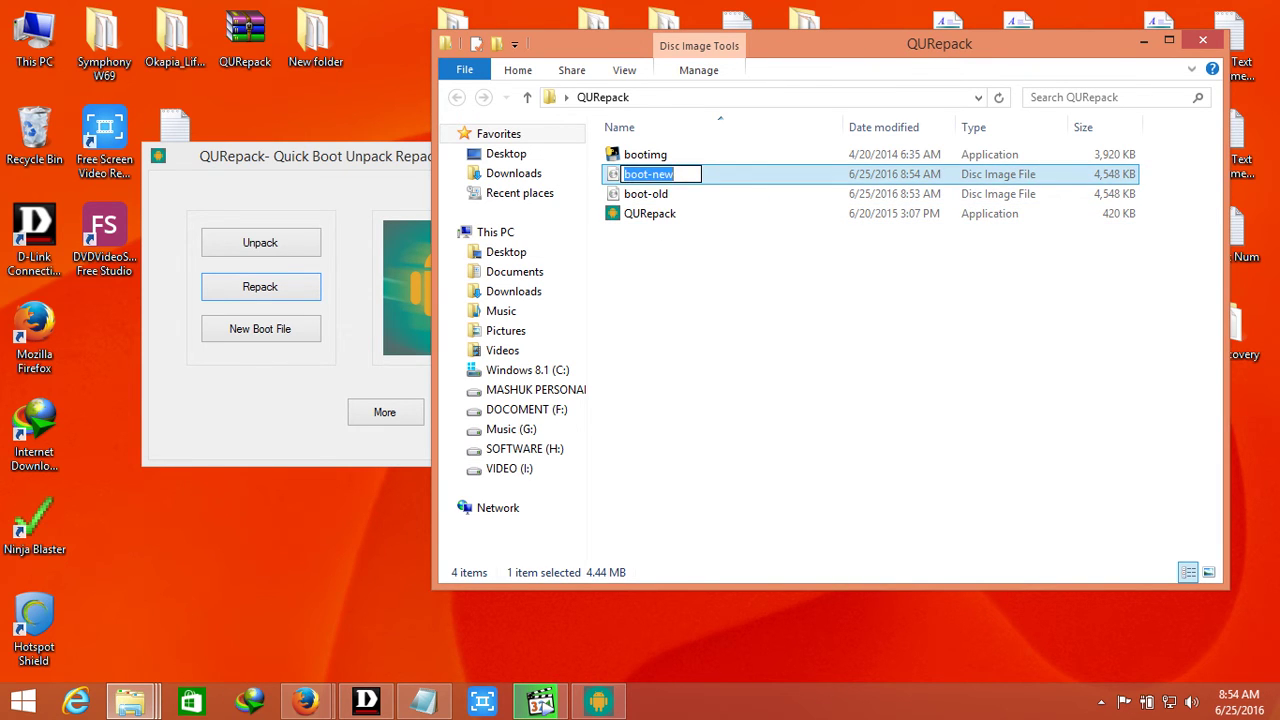
text(boot)
key(Return)
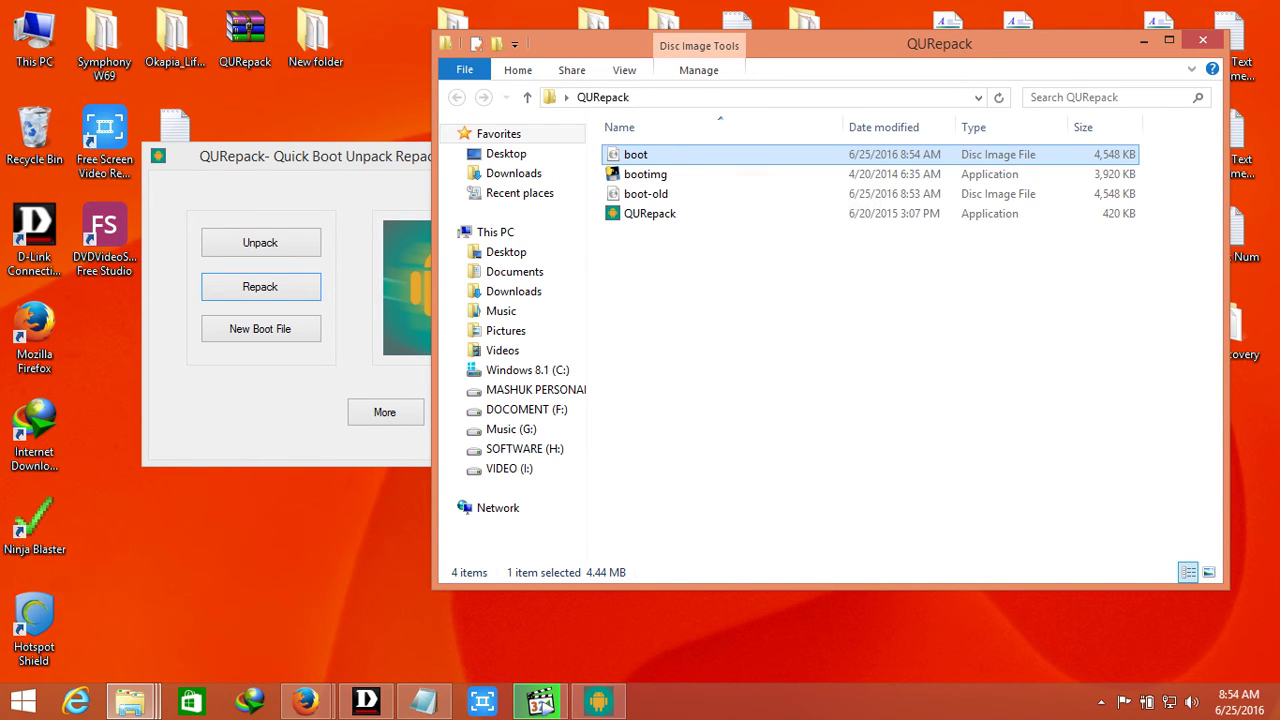
- Switch to the Notepad notes and add an indented "Enjoy" below instruction (5), leaving three blank lines between them
mouse_move(540, 702)
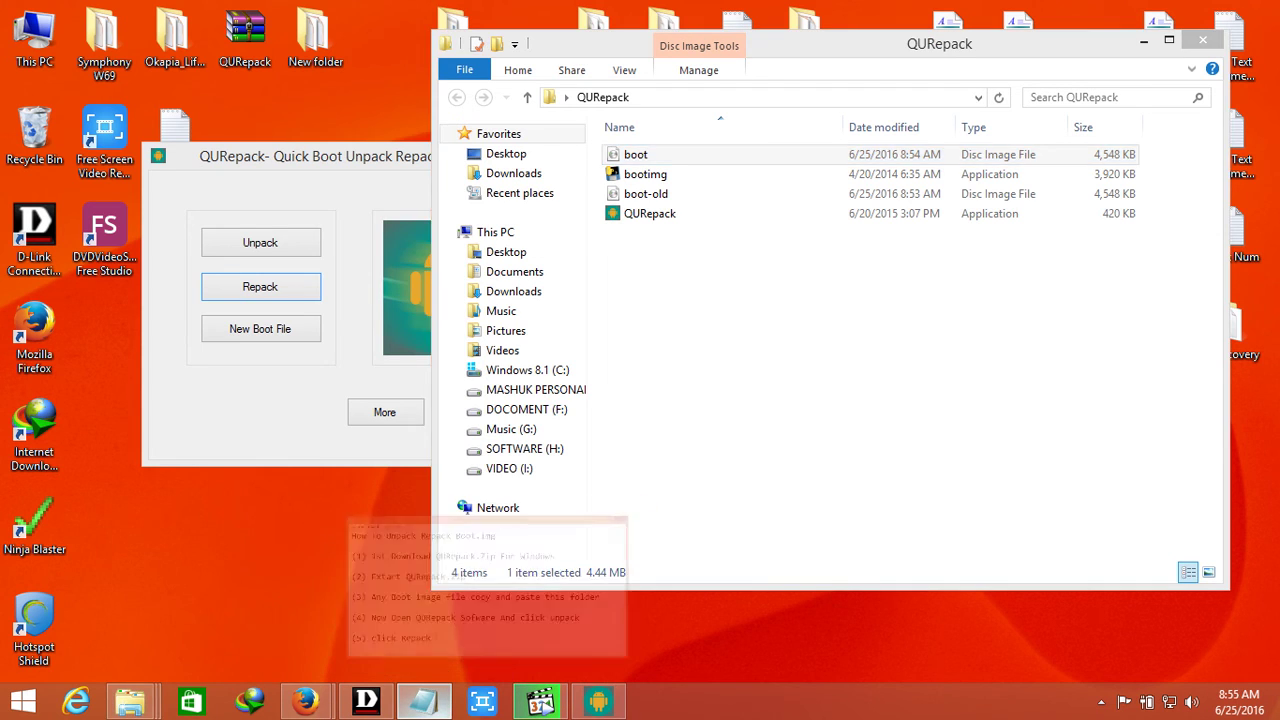
click(424, 702)
key(Return)
key(Return)
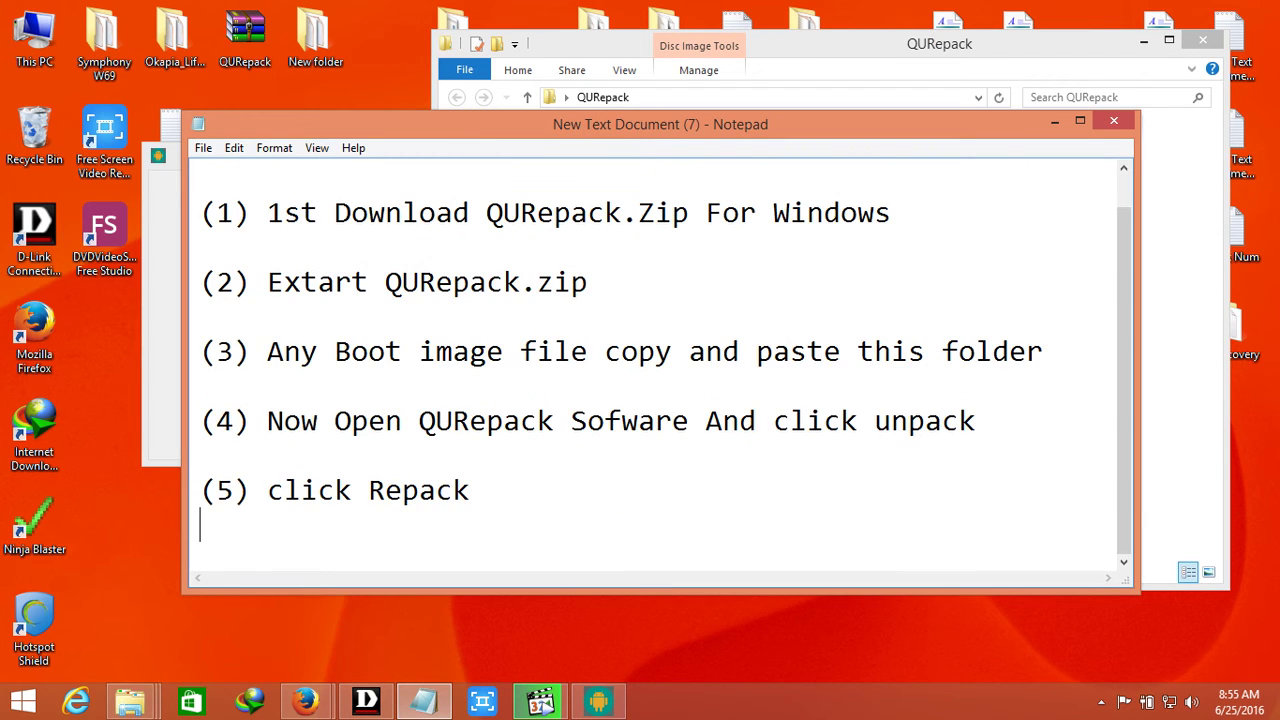
key(Return)
key(Return)
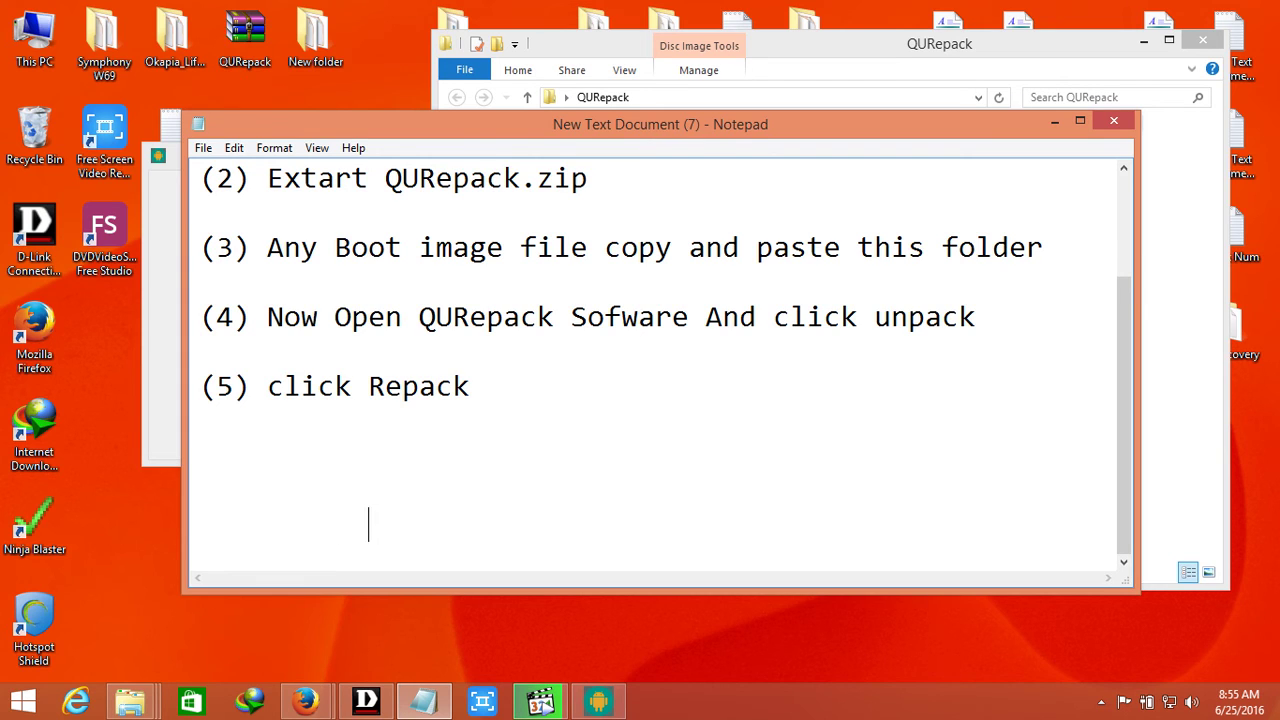
text(T)
key(BackSpace)
key(BackSpace)
text(Enjou)
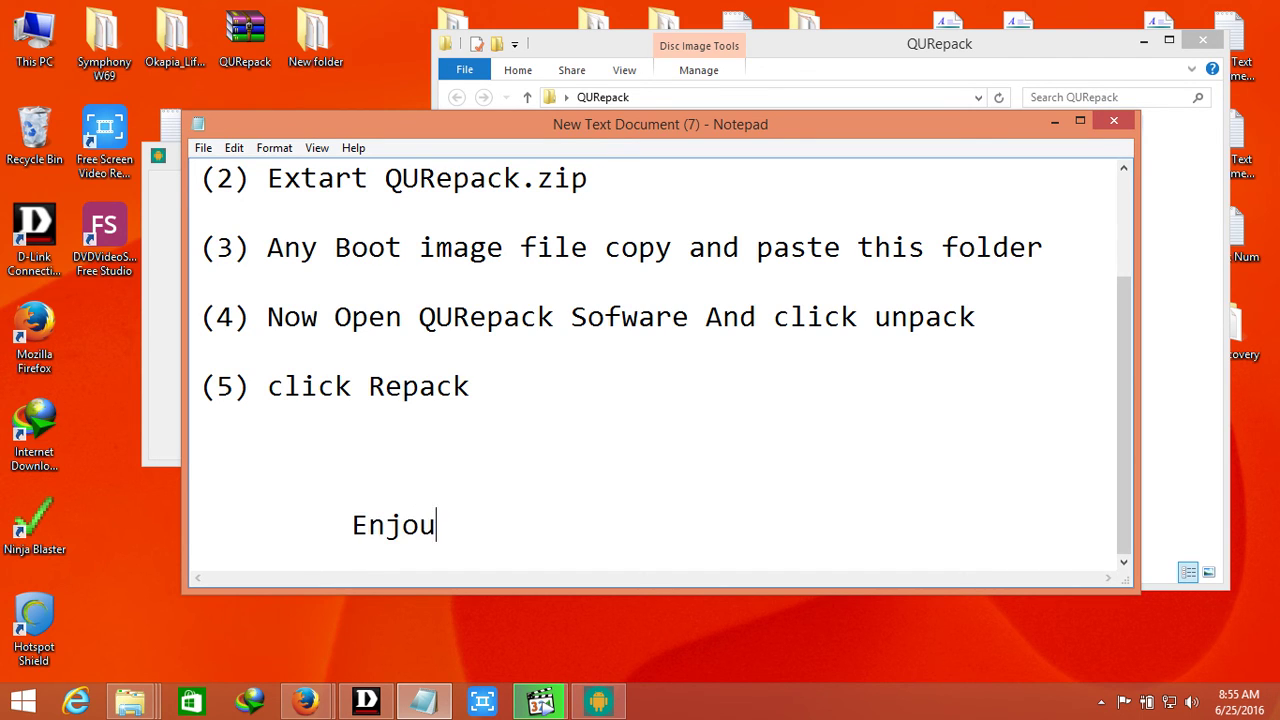
key(BackSpace)
text(y)
- Add the closing line "Tnx For watching" at the start of a line below "Enjoy", leaving two blank lines between them
key(Return)
key(Return)
key(Return)
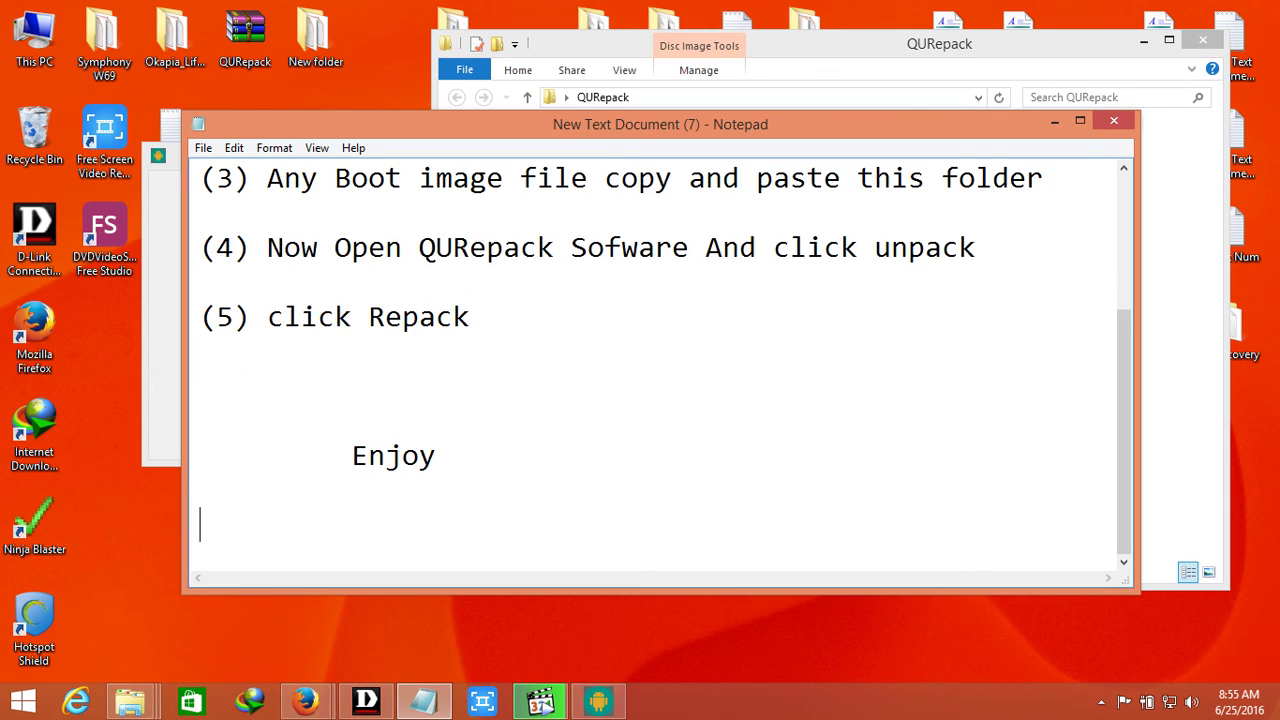
text(T)
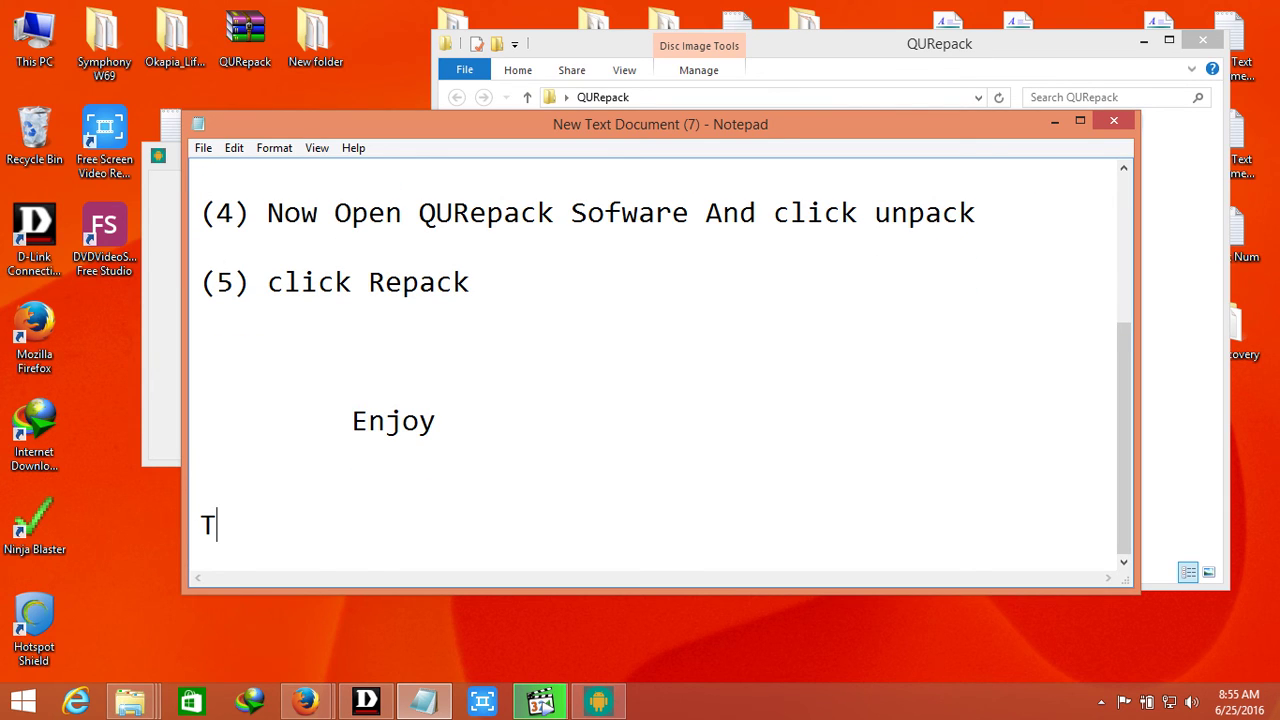
text(nx For )
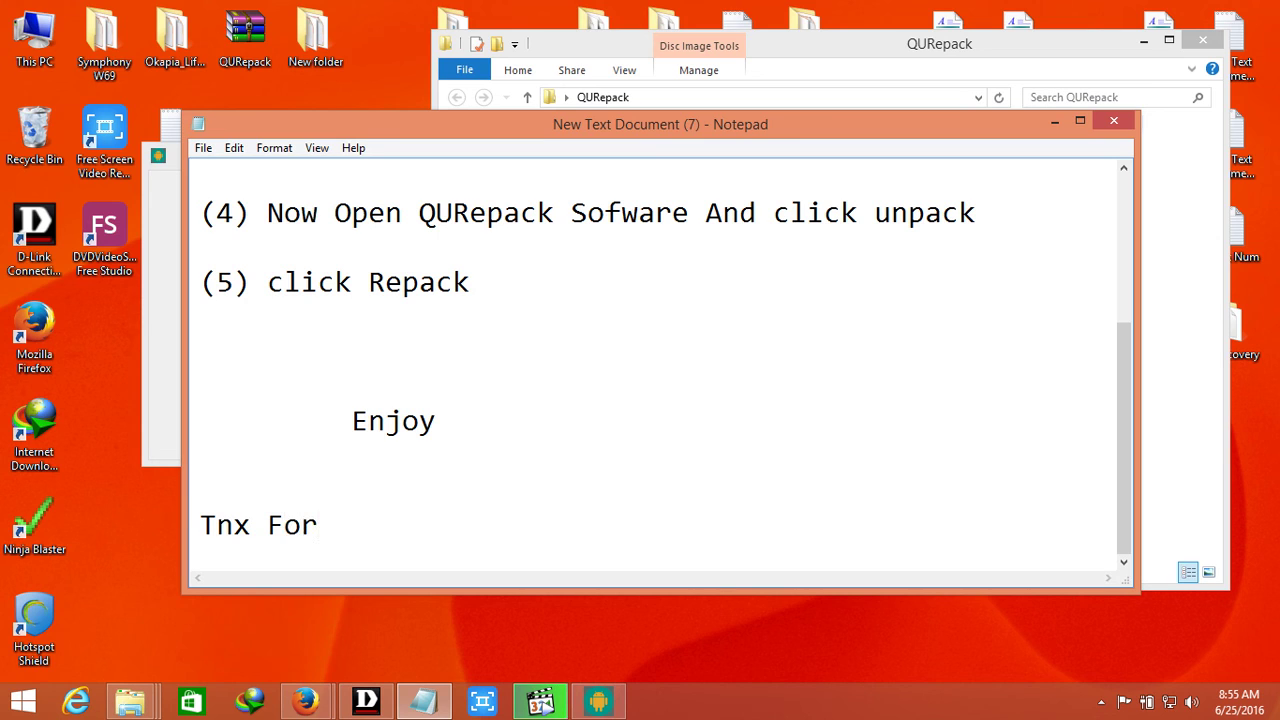
text(watchi)
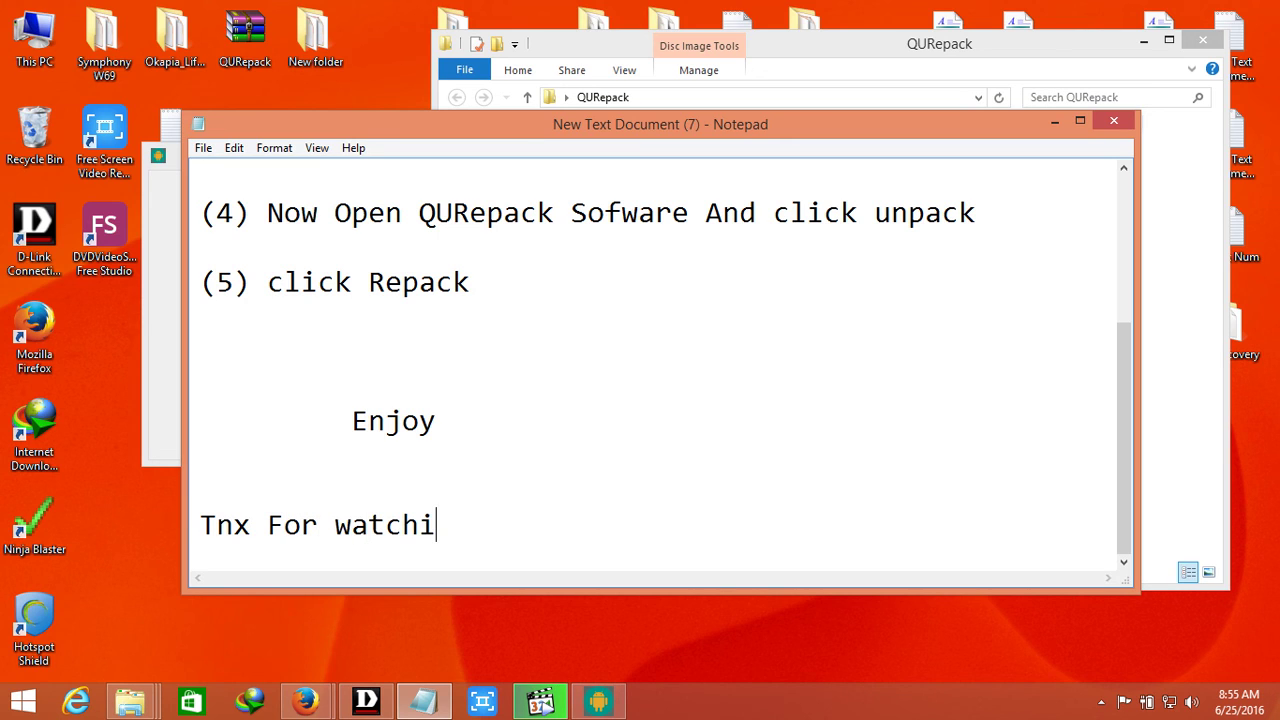
text(ng)
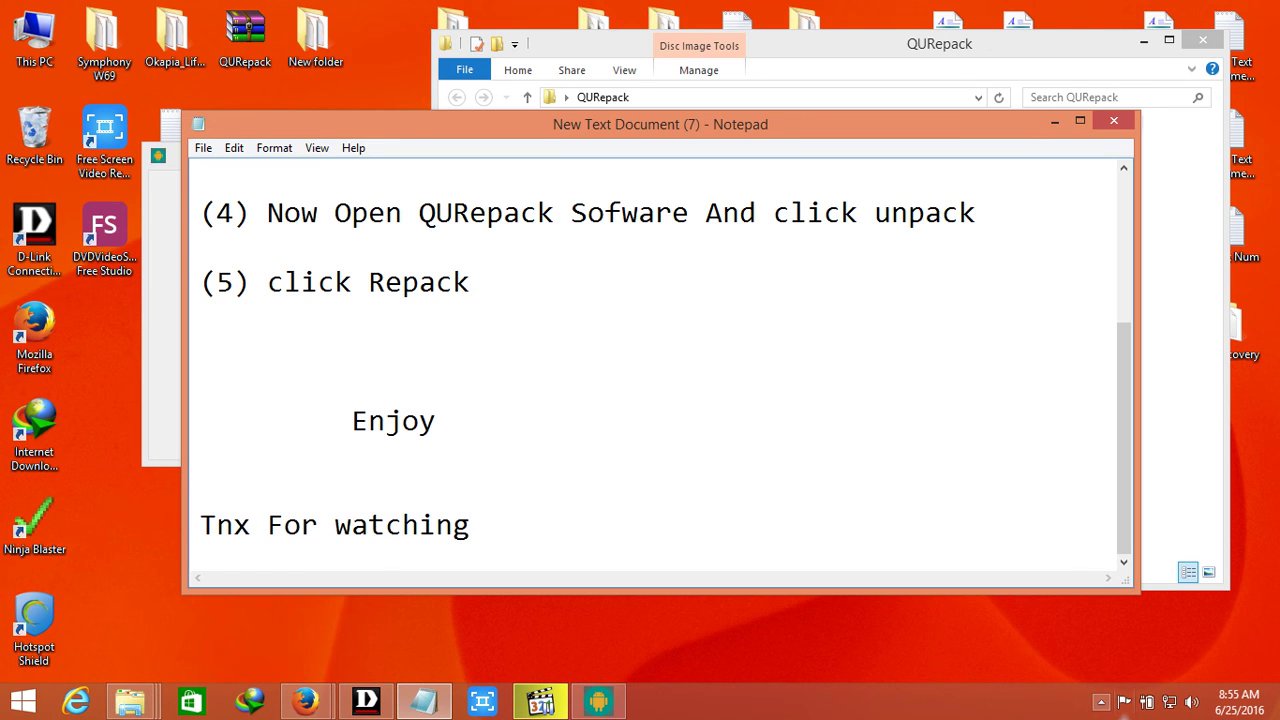
click(1101, 702)
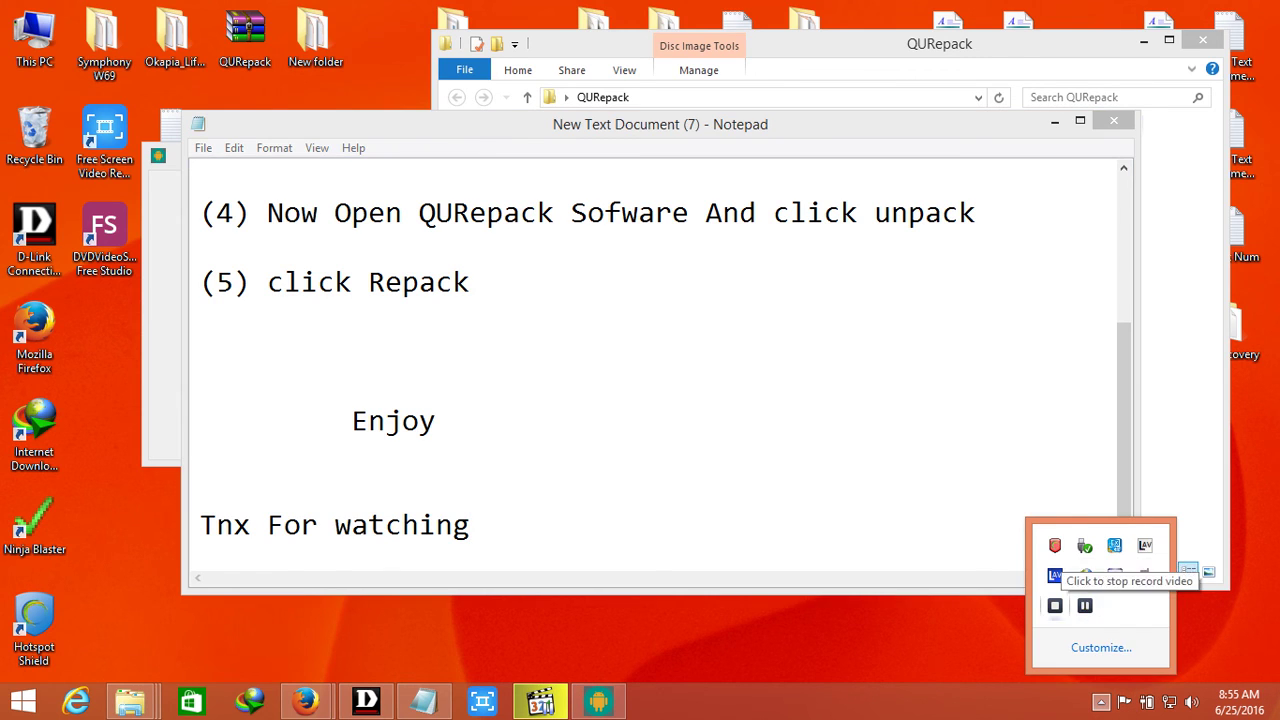